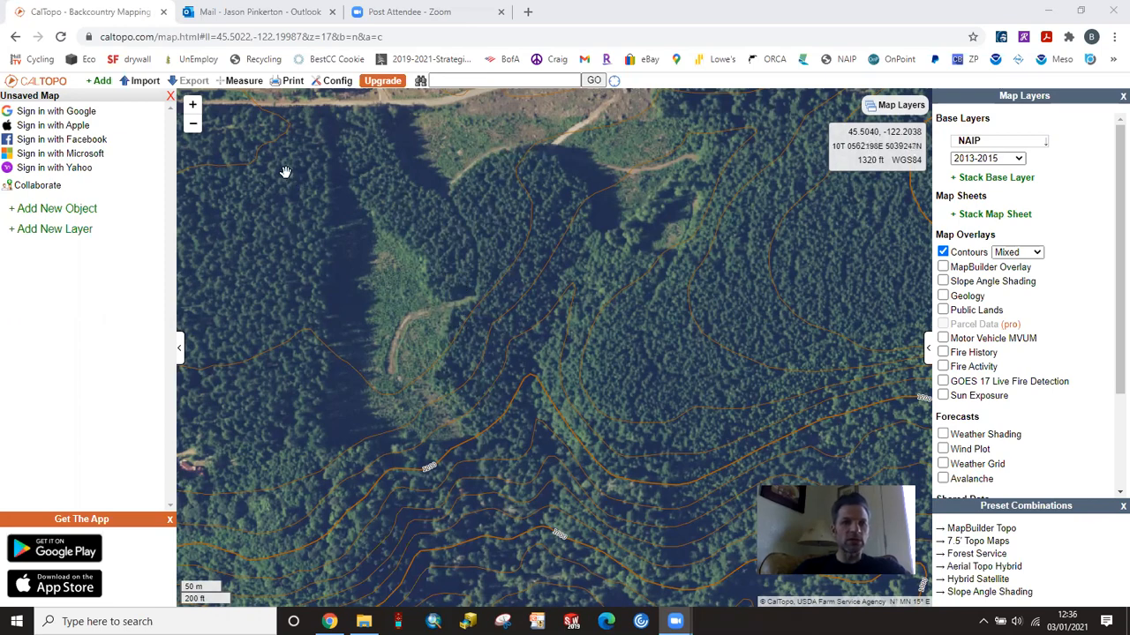
left_click(149, 83)
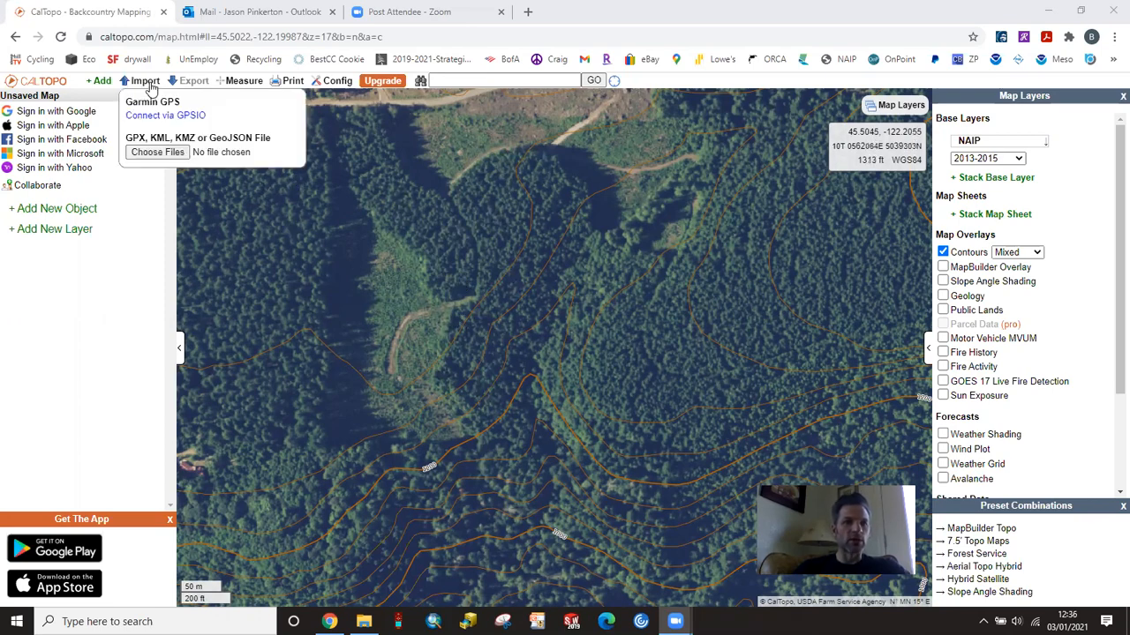
mouse_move(183, 86)
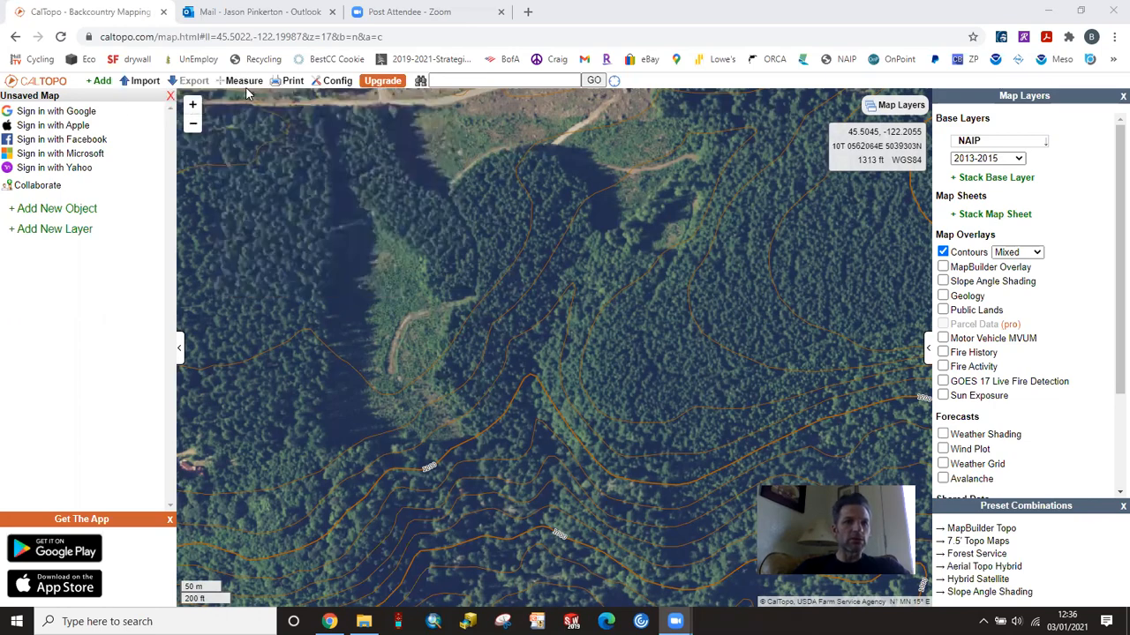
mouse_move(255, 87)
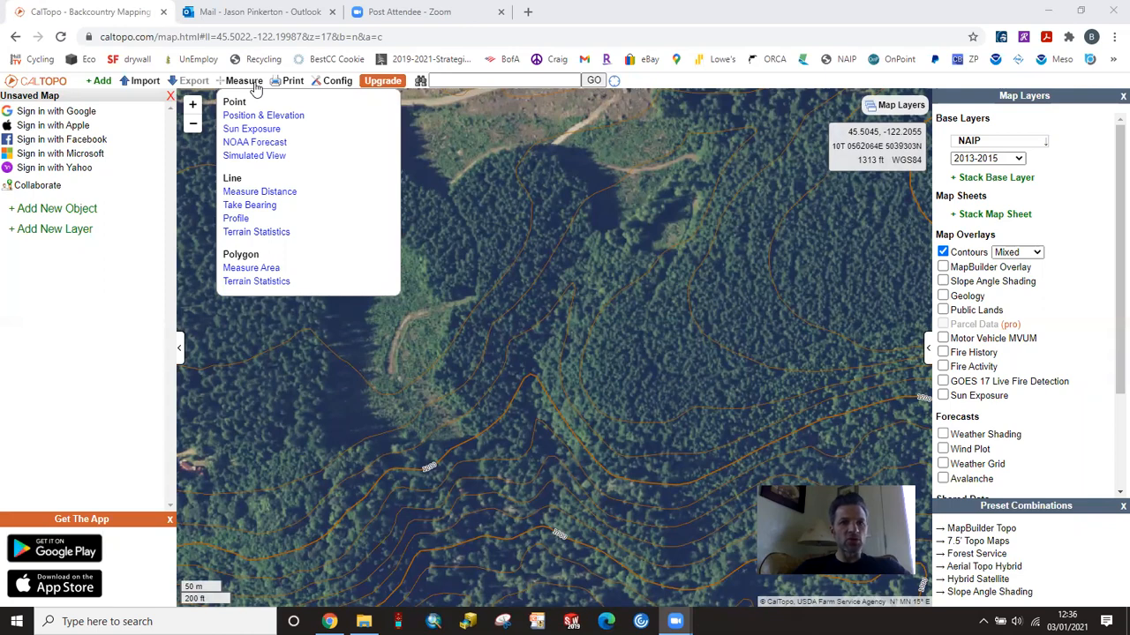
Step: Draw a closed polygon of about 11 acres around the elongated forest stand between the clearings, starting at its northwest corner
mouse_move(102, 88)
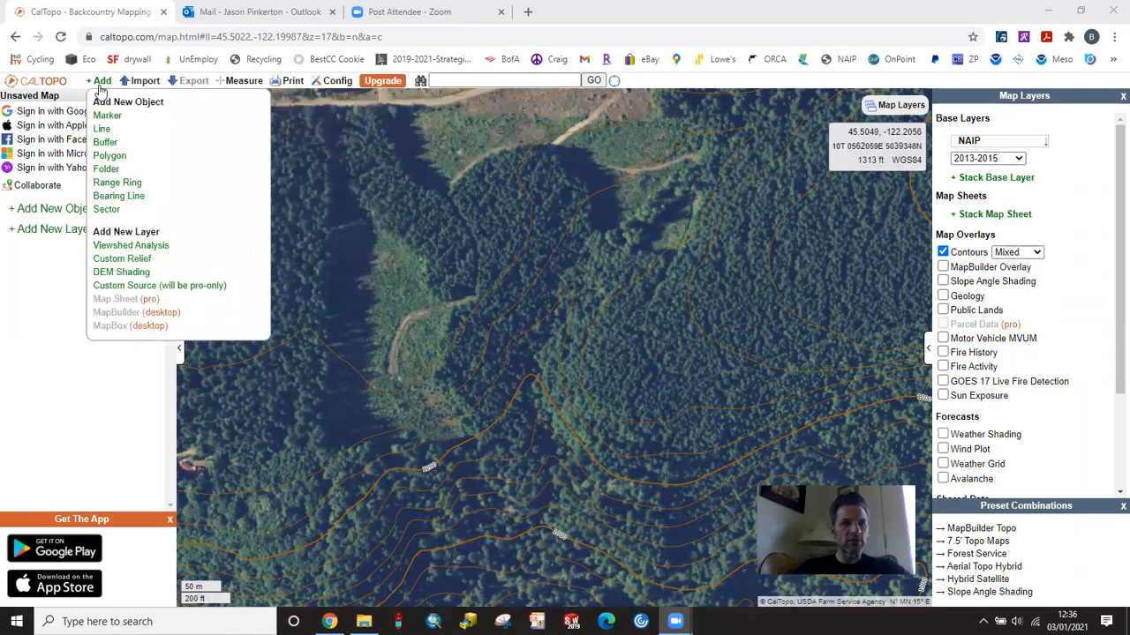
left_click(120, 158)
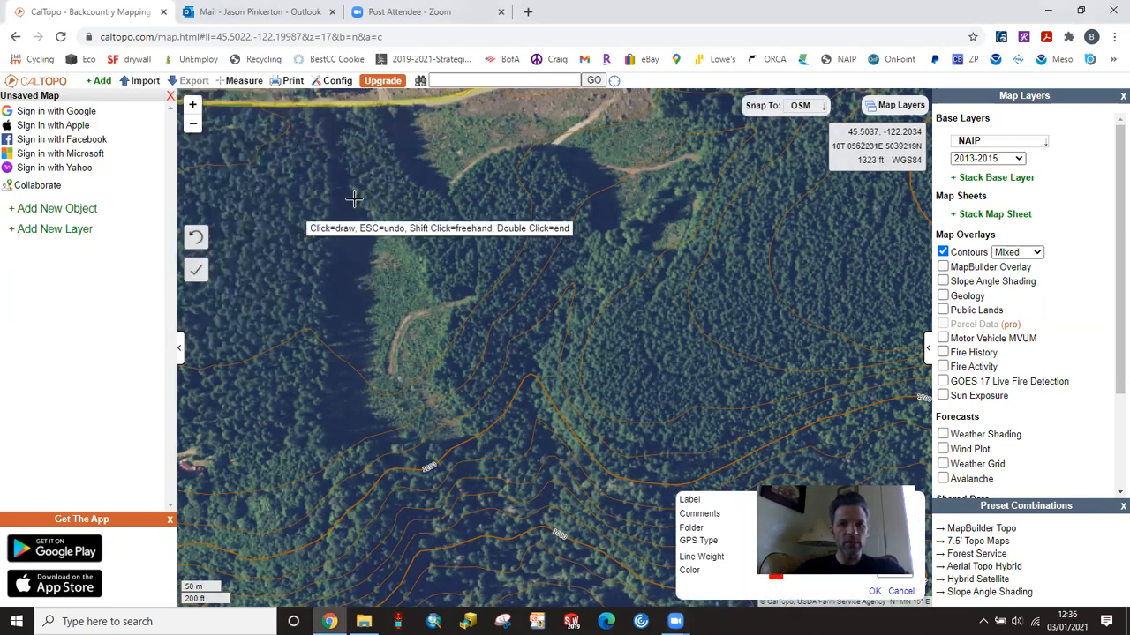
left_click(444, 193)
left_click(477, 241)
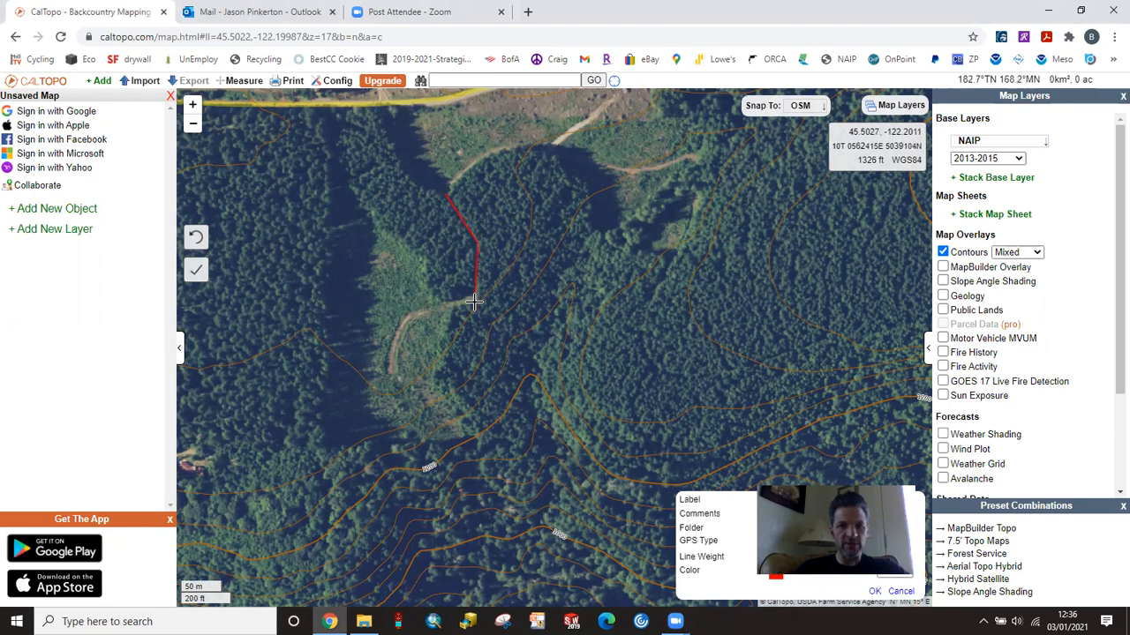
left_click(474, 300)
left_click(449, 306)
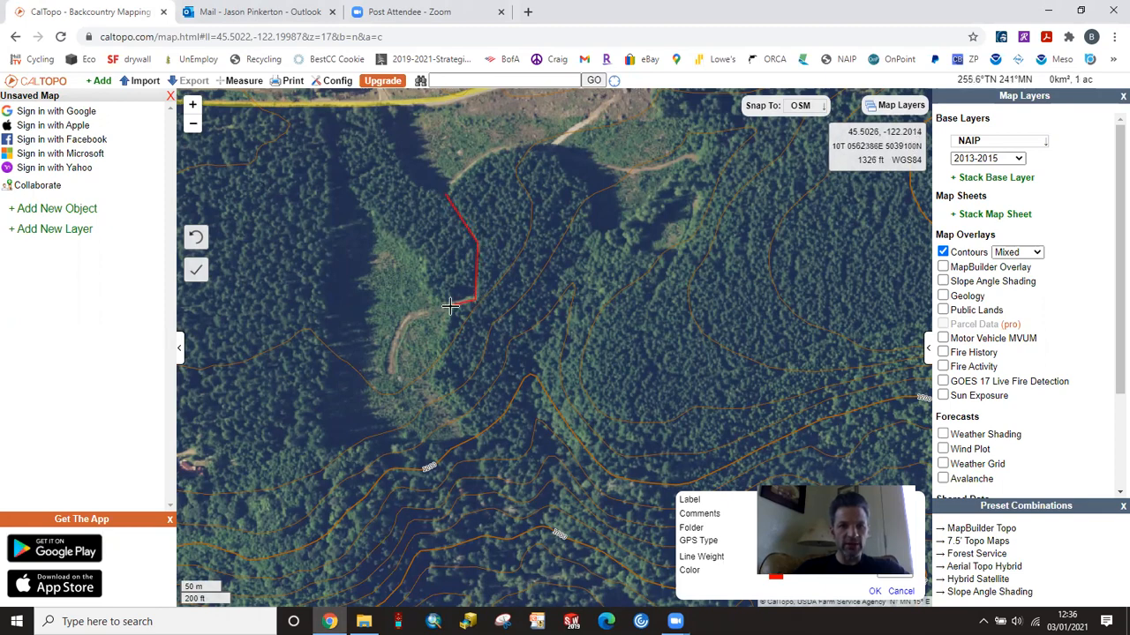
left_click(435, 372)
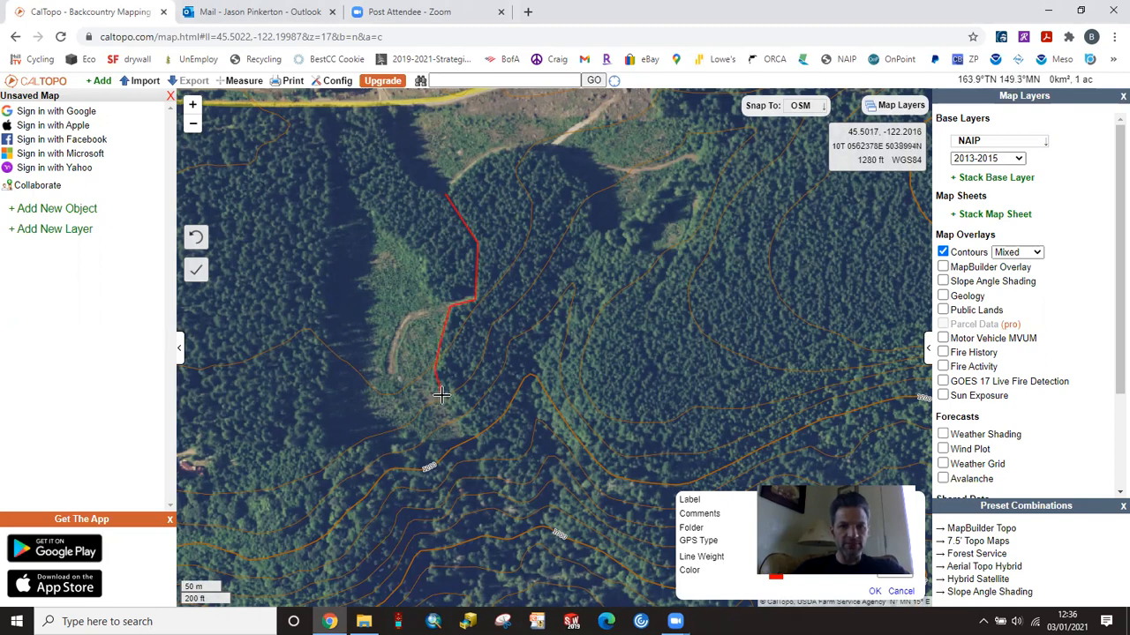
left_click(474, 432)
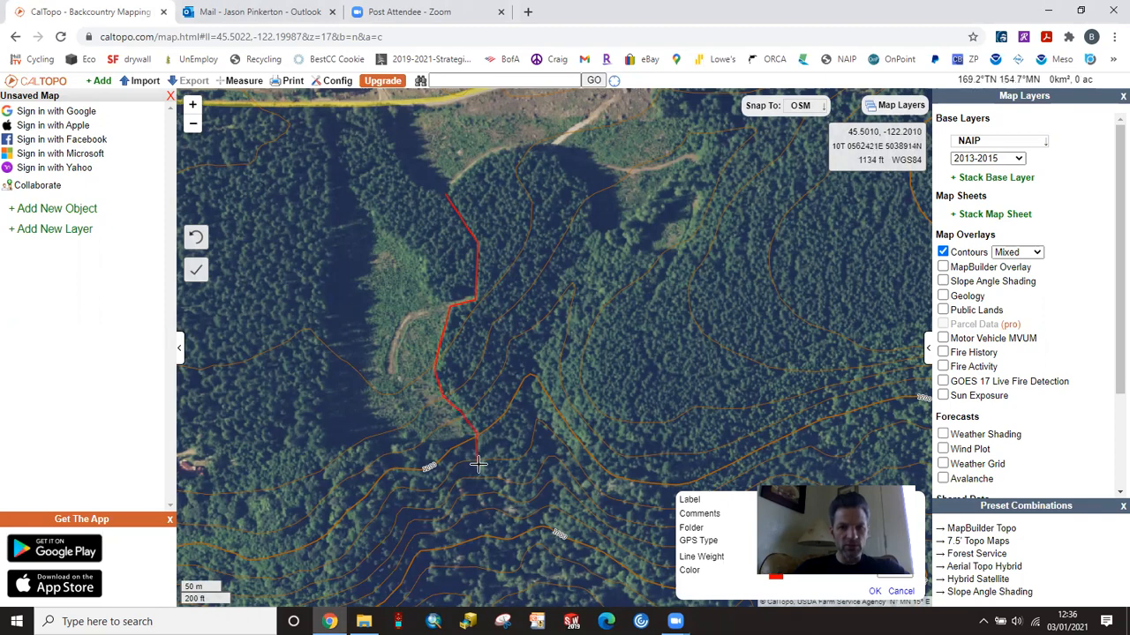
left_click(481, 470)
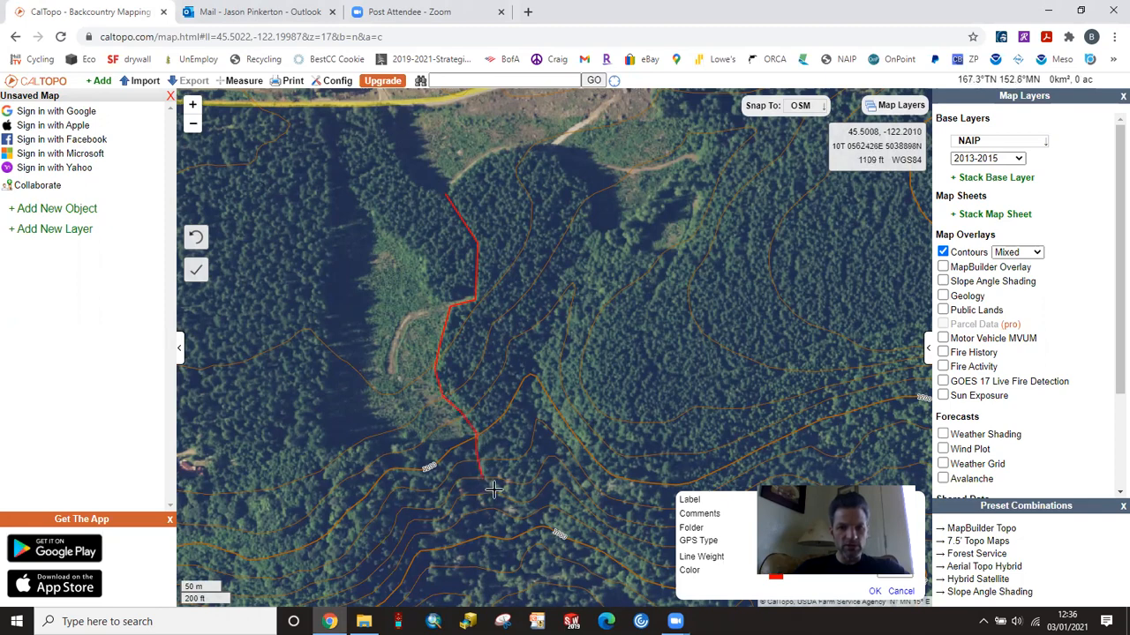
left_click(535, 516)
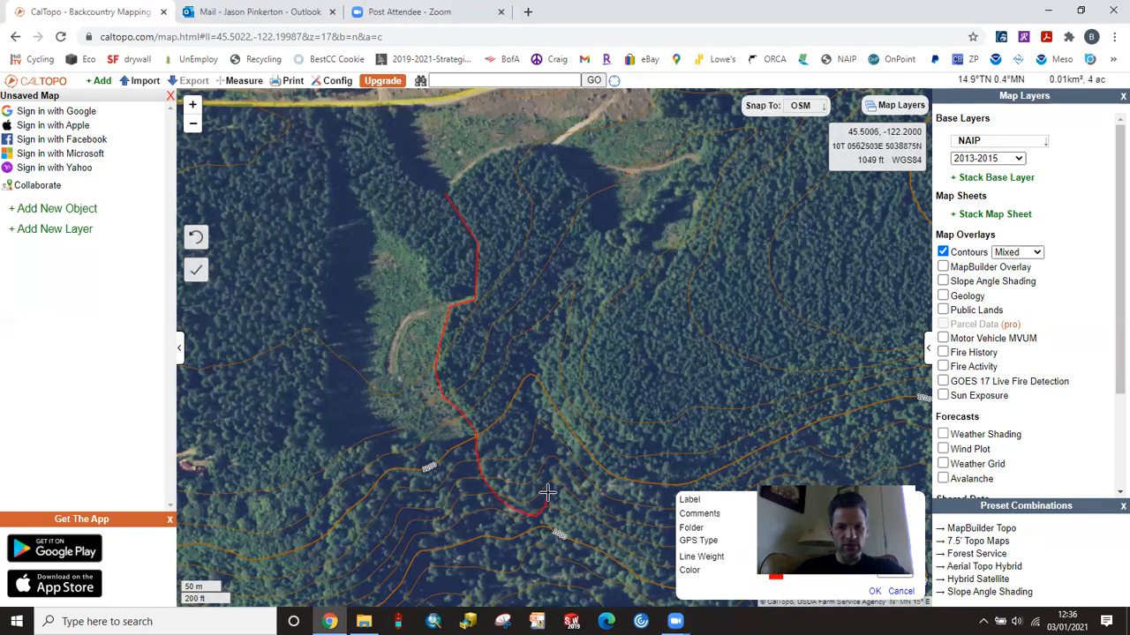
left_click(548, 484)
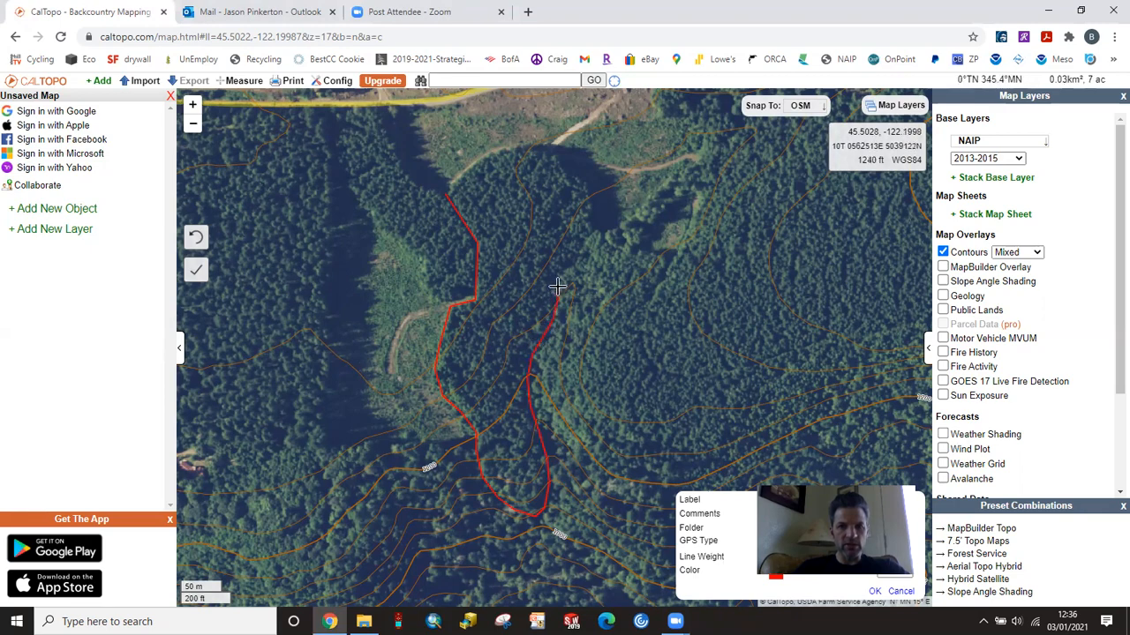
left_click(591, 231)
left_click(589, 186)
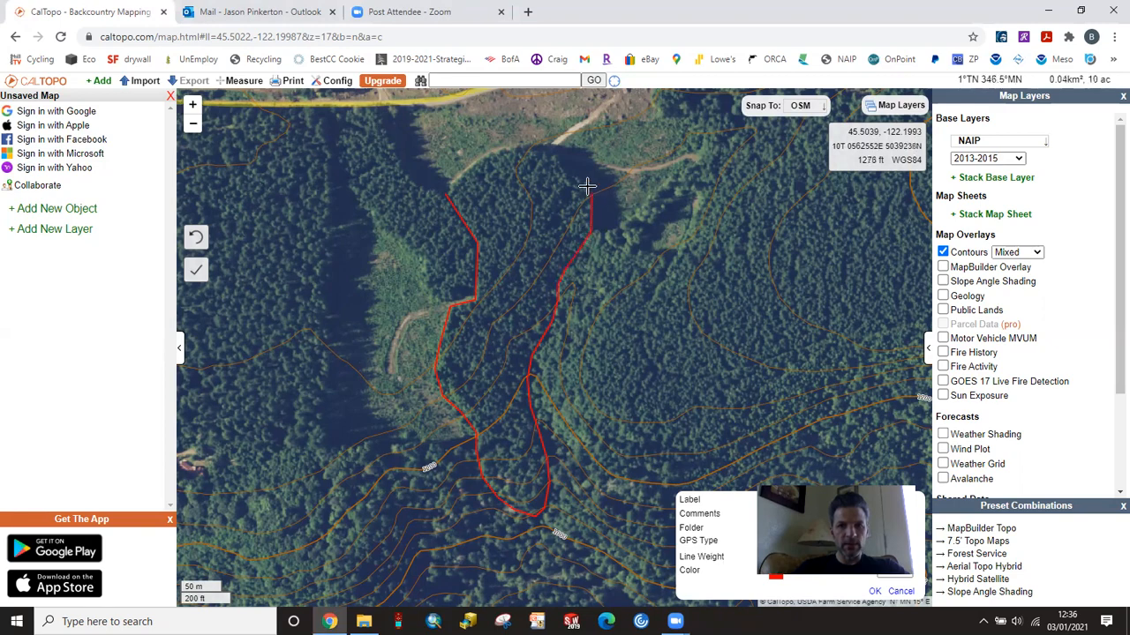
left_click(550, 149)
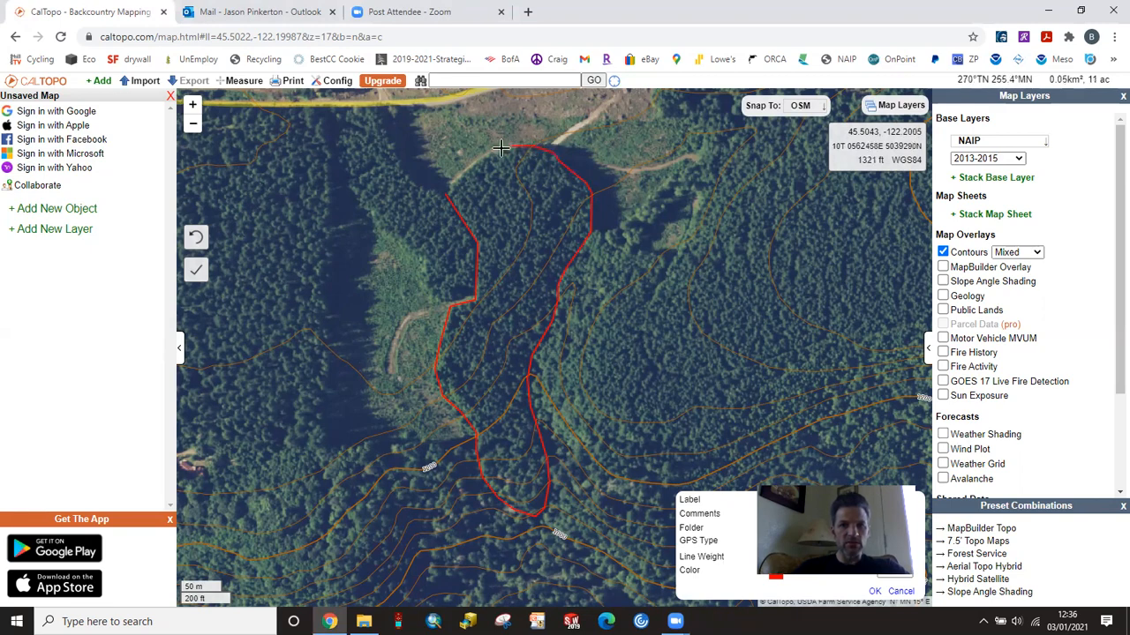
left_click(483, 161)
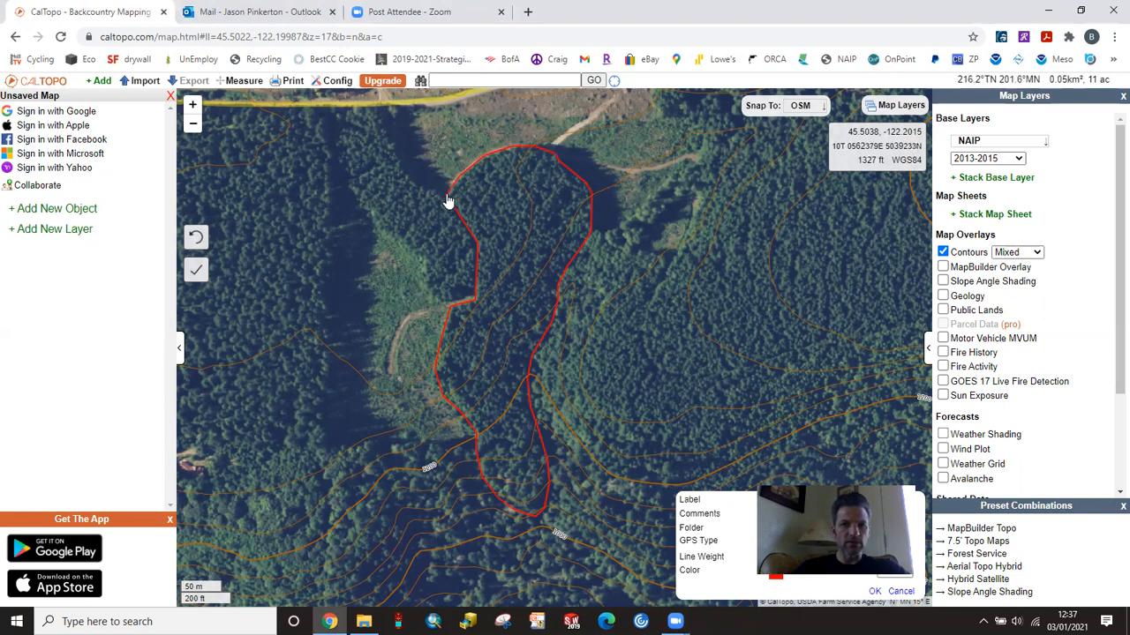
double_click(447, 195)
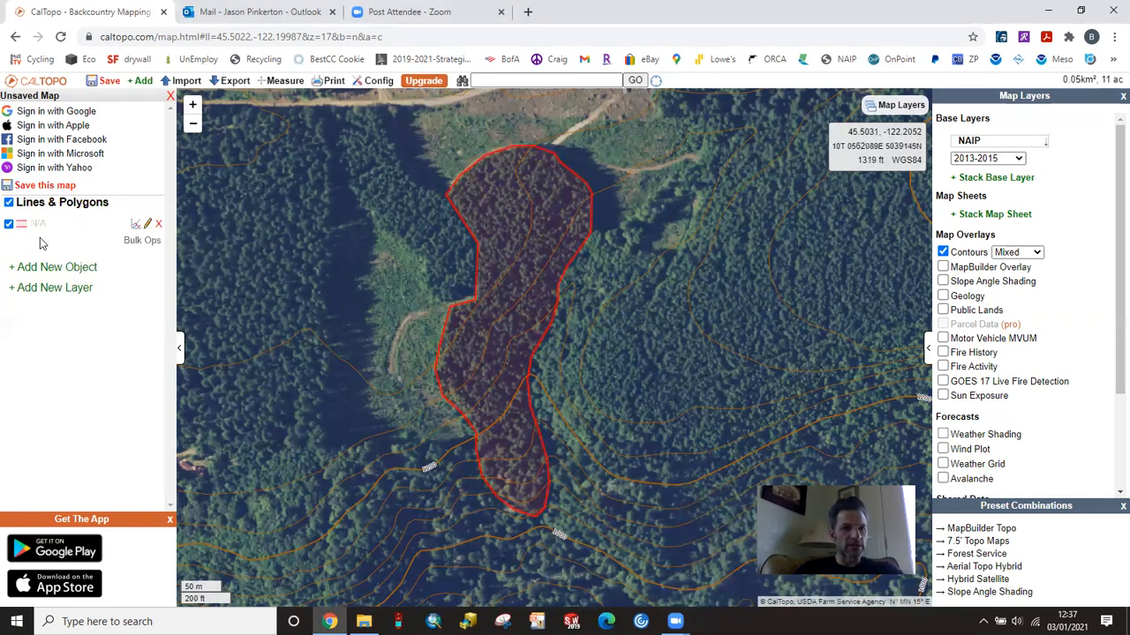
Step: Label the forest stand polygon "Unit One"
left_click(148, 226)
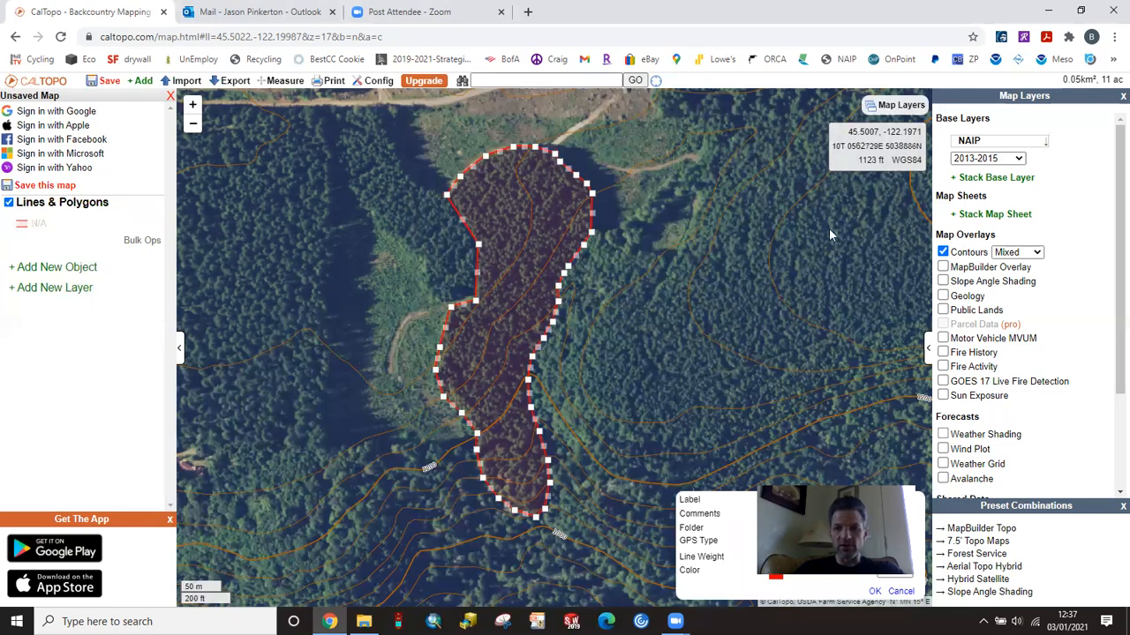
left_click(791, 502)
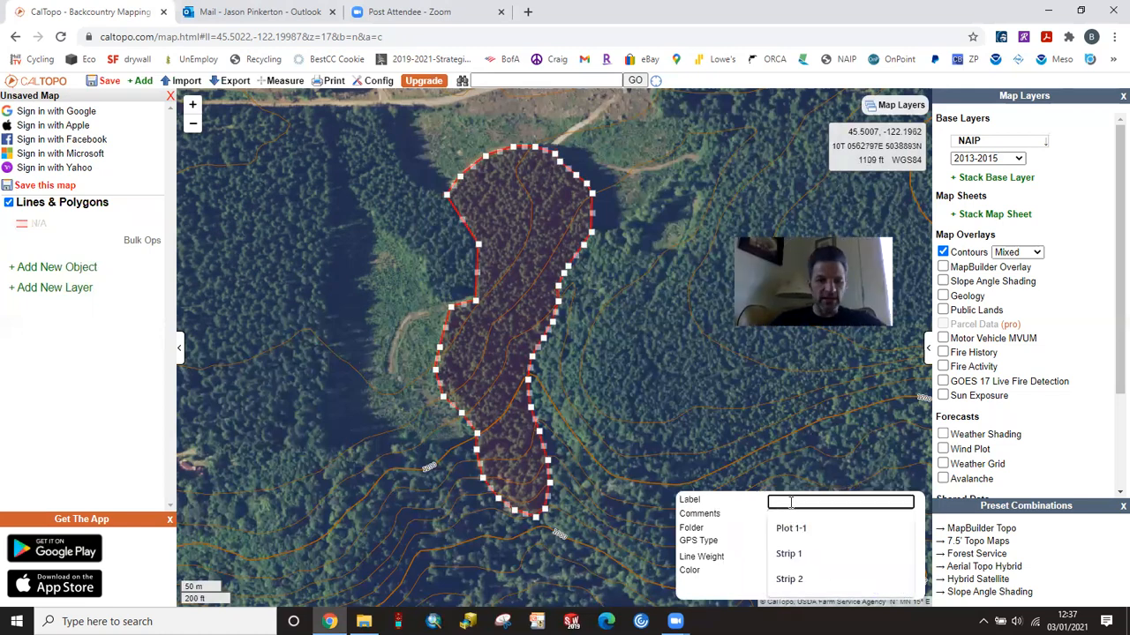
type("Un")
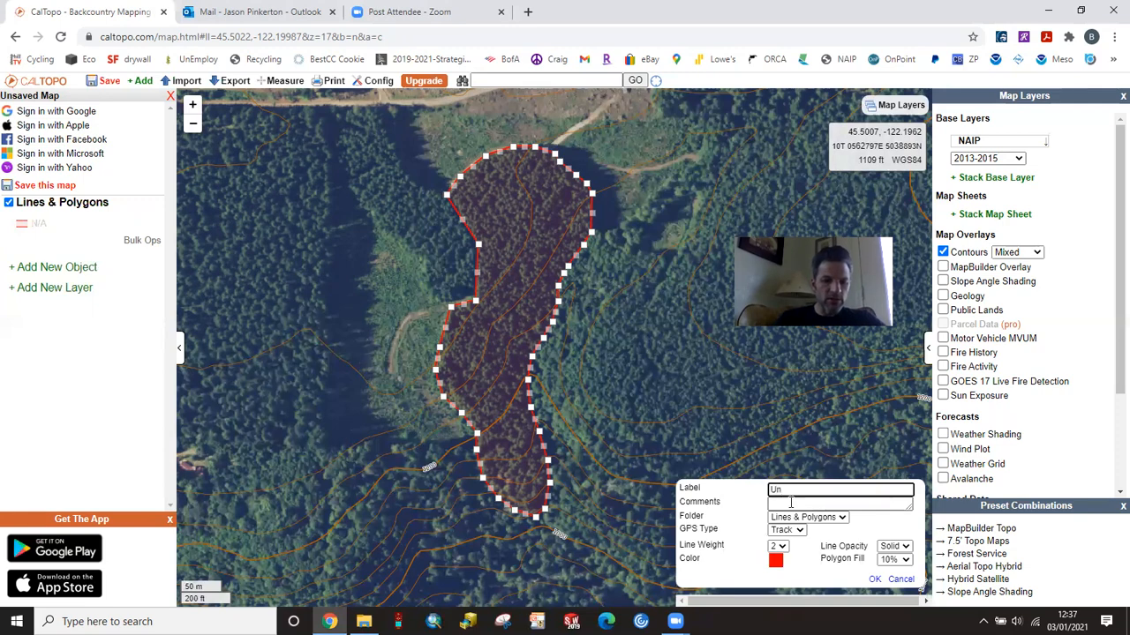
type("it One")
left_click(873, 581)
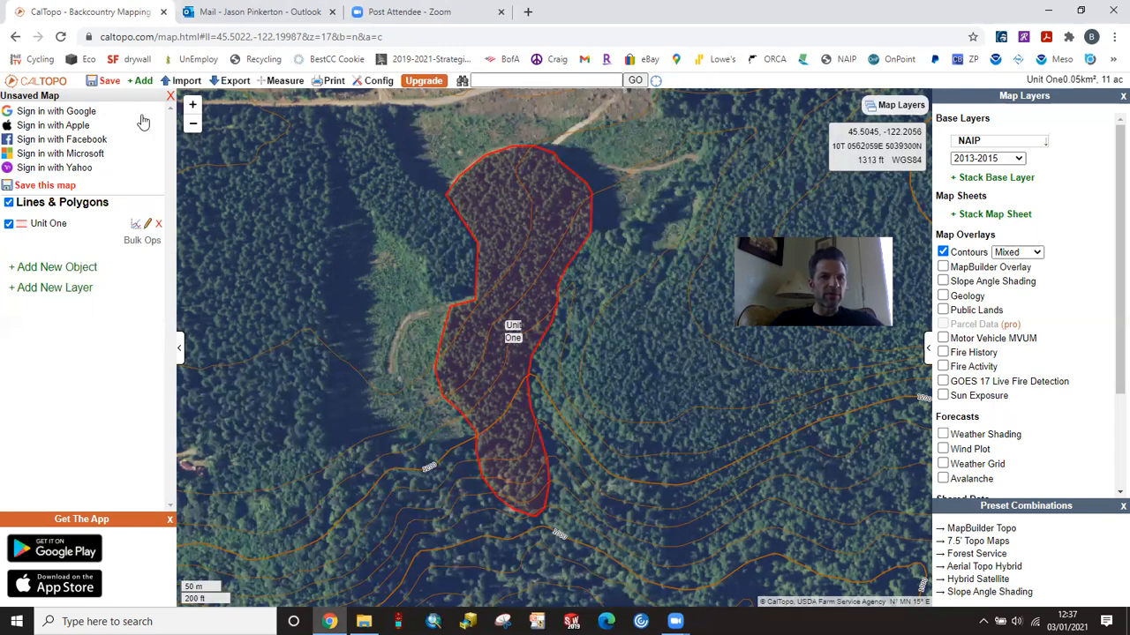
Step: Measure the area of Unit One by tracing its whole boundary from the northwest corner
left_click(276, 82)
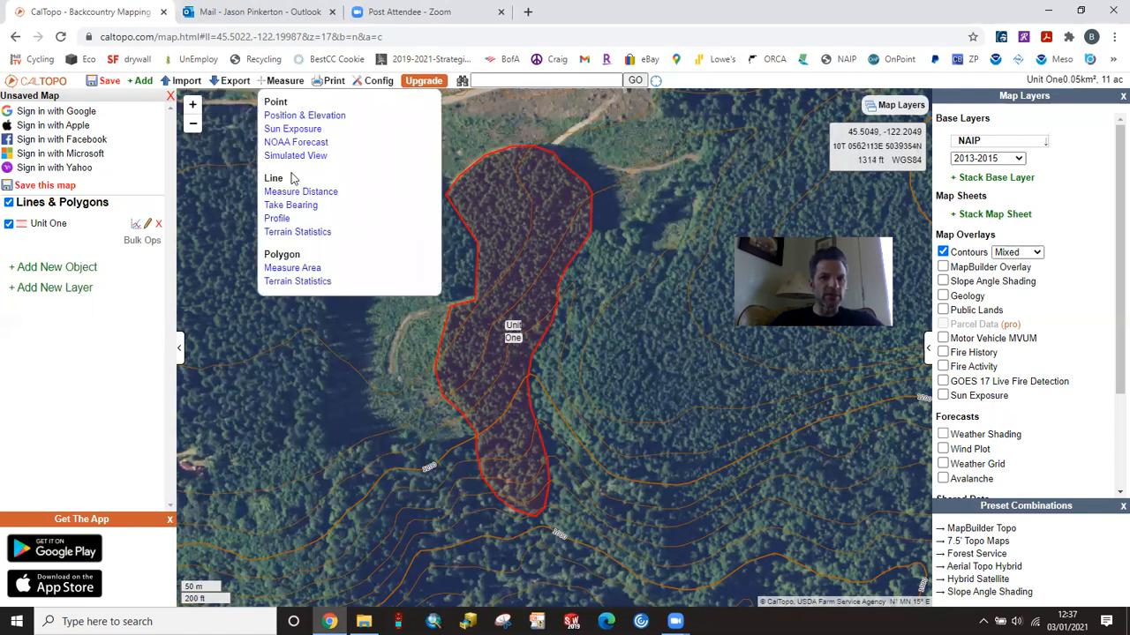
left_click(292, 268)
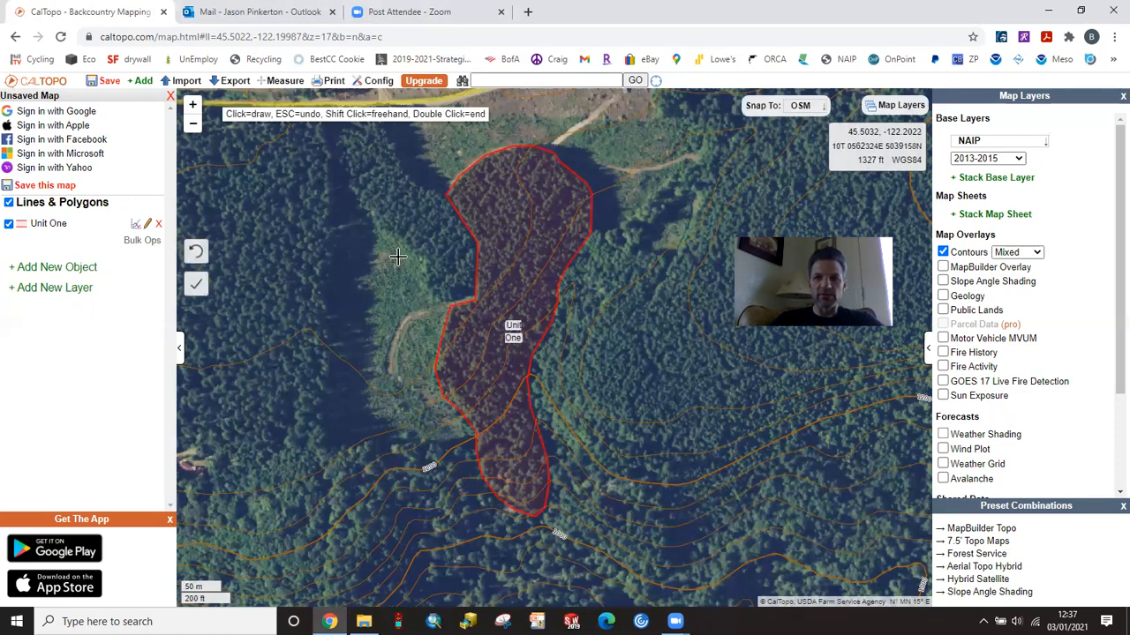
left_click(444, 195)
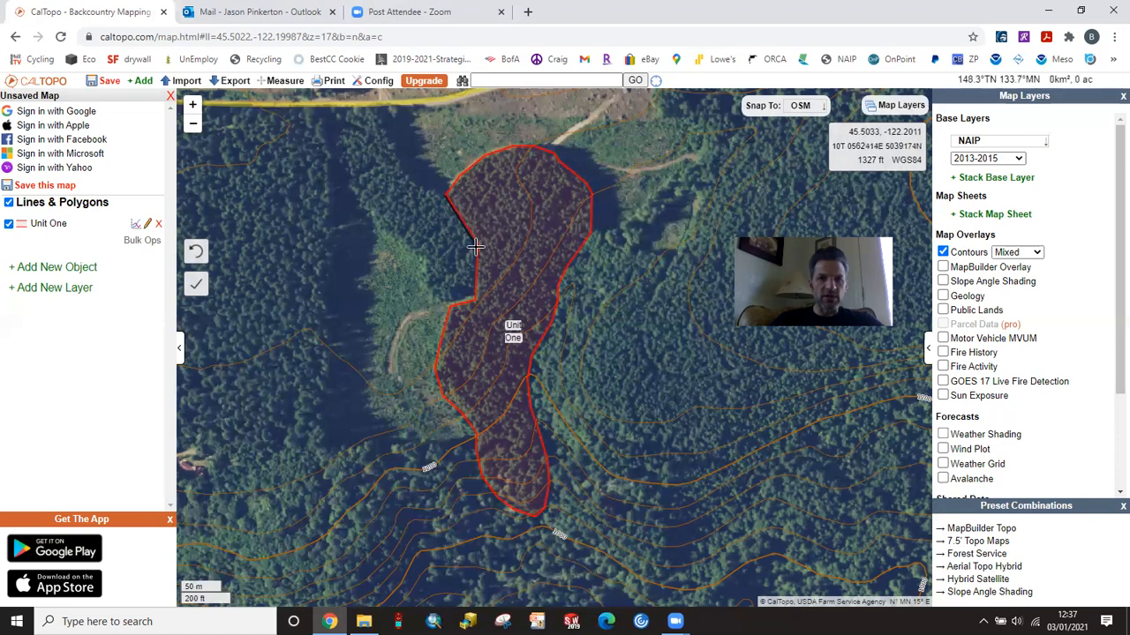
left_click(476, 243)
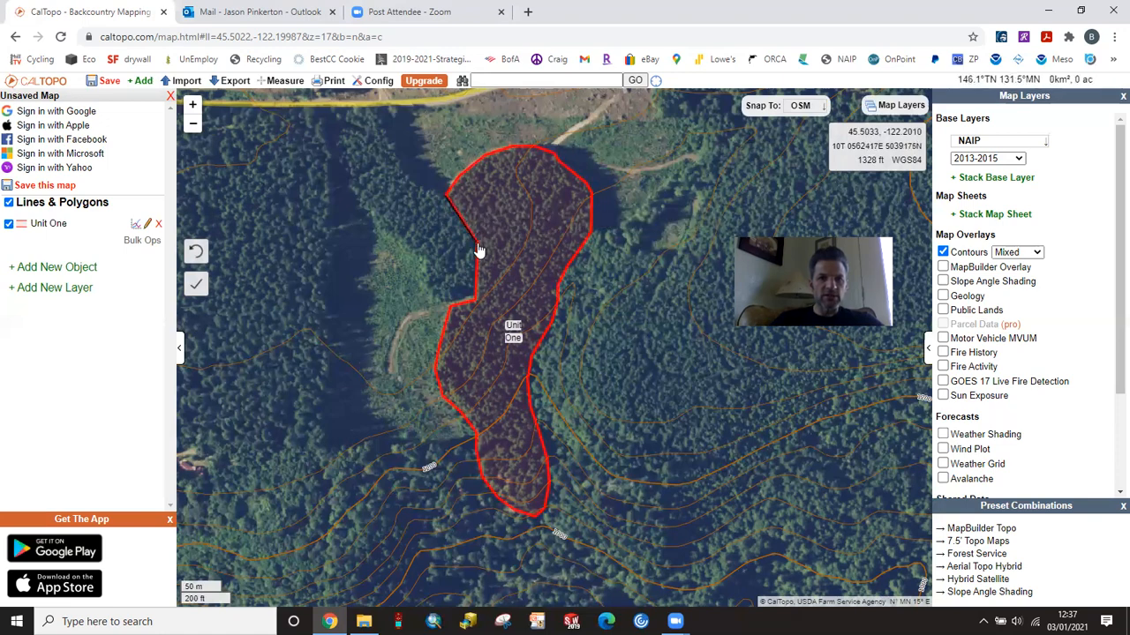
left_click(476, 305)
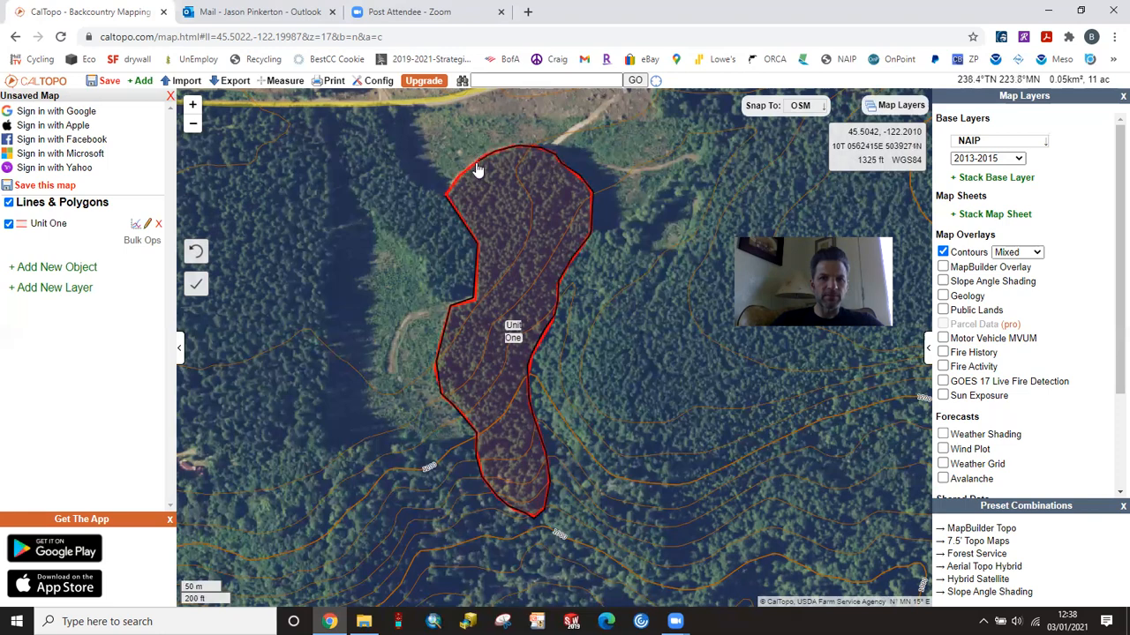
left_click(447, 201)
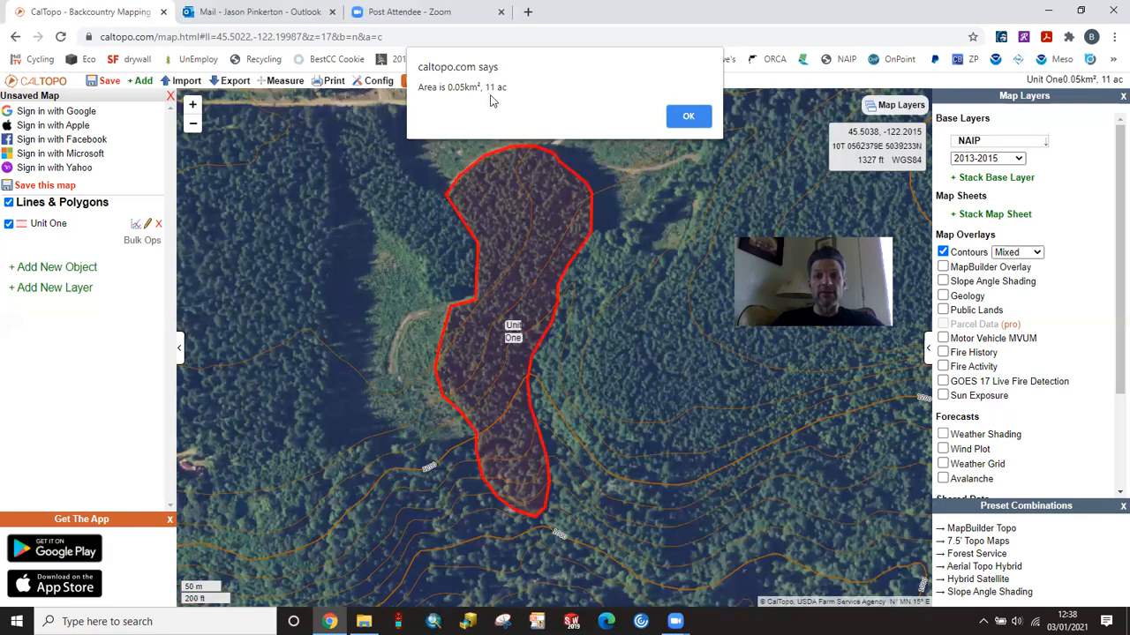
left_click(686, 120)
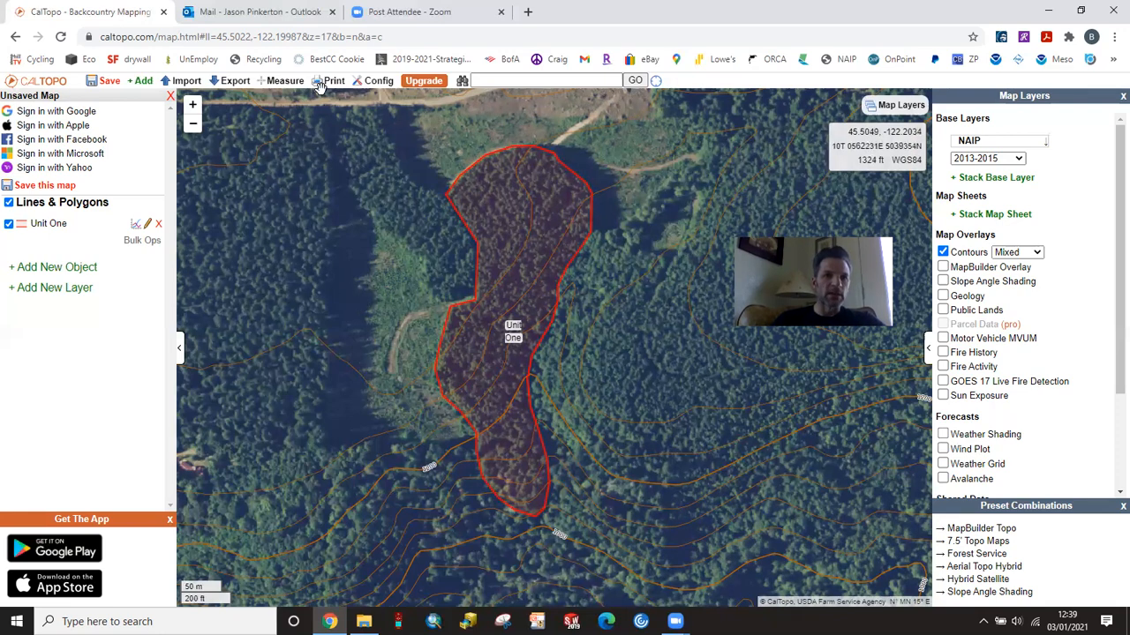
Step: Draw a straight line about 1436 ft long from Unit One's southern tip due north to its northern edge
left_click(144, 83)
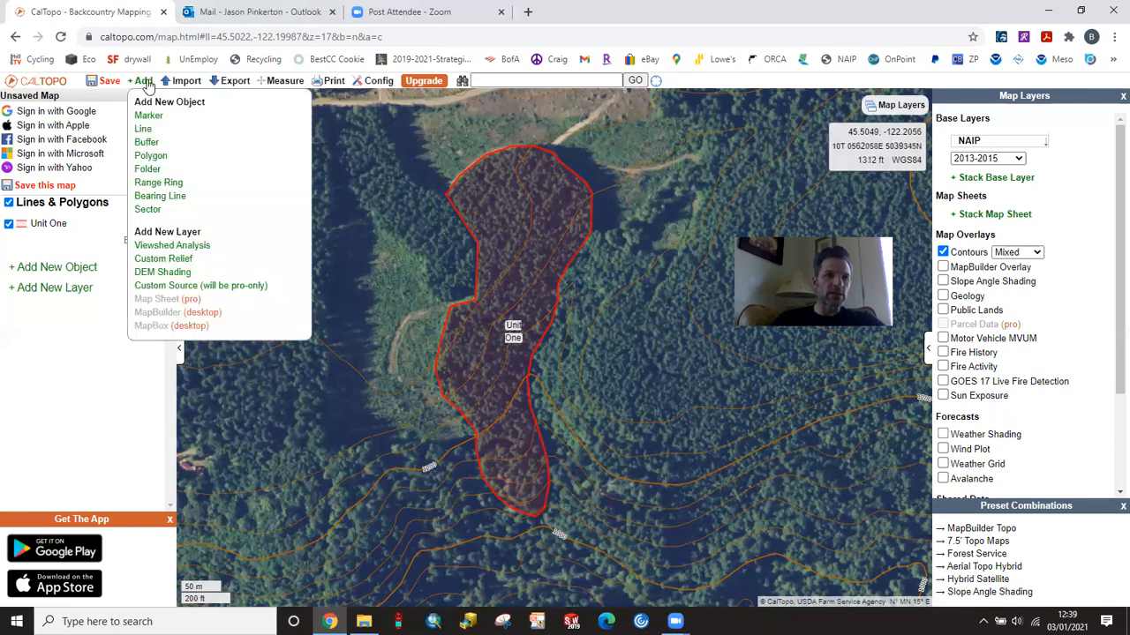
left_click(143, 129)
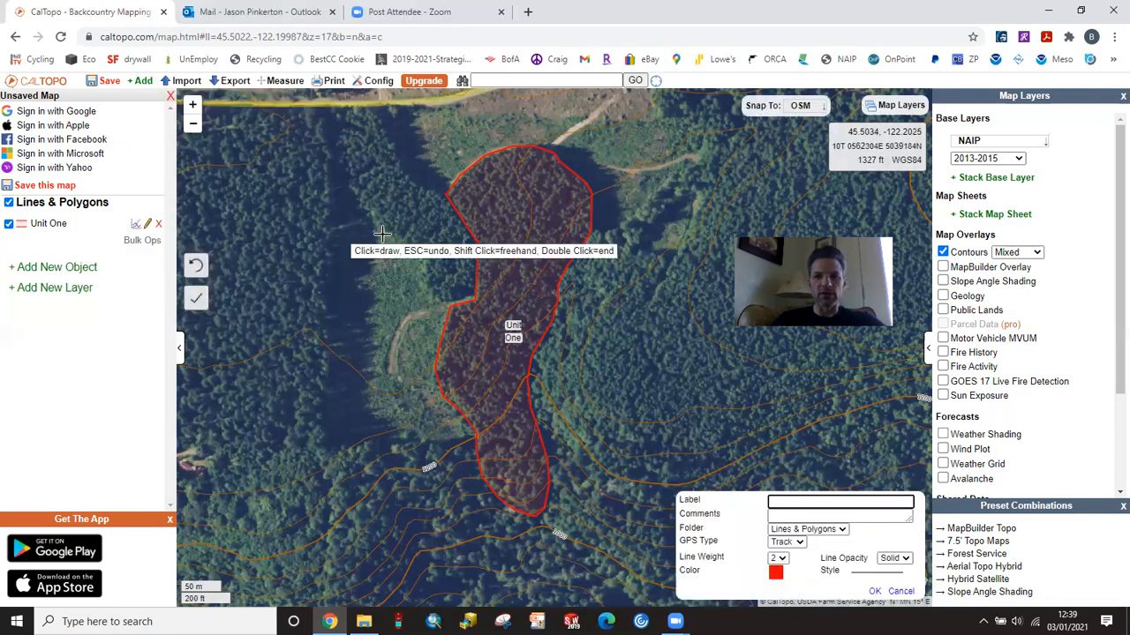
left_click(530, 516)
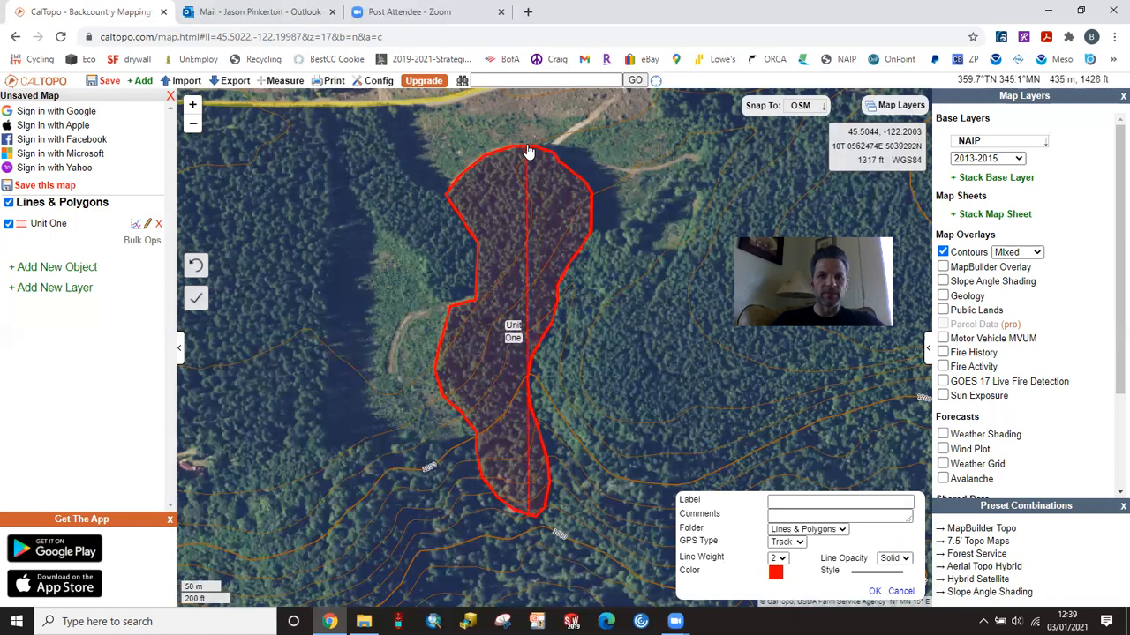
key("Return")
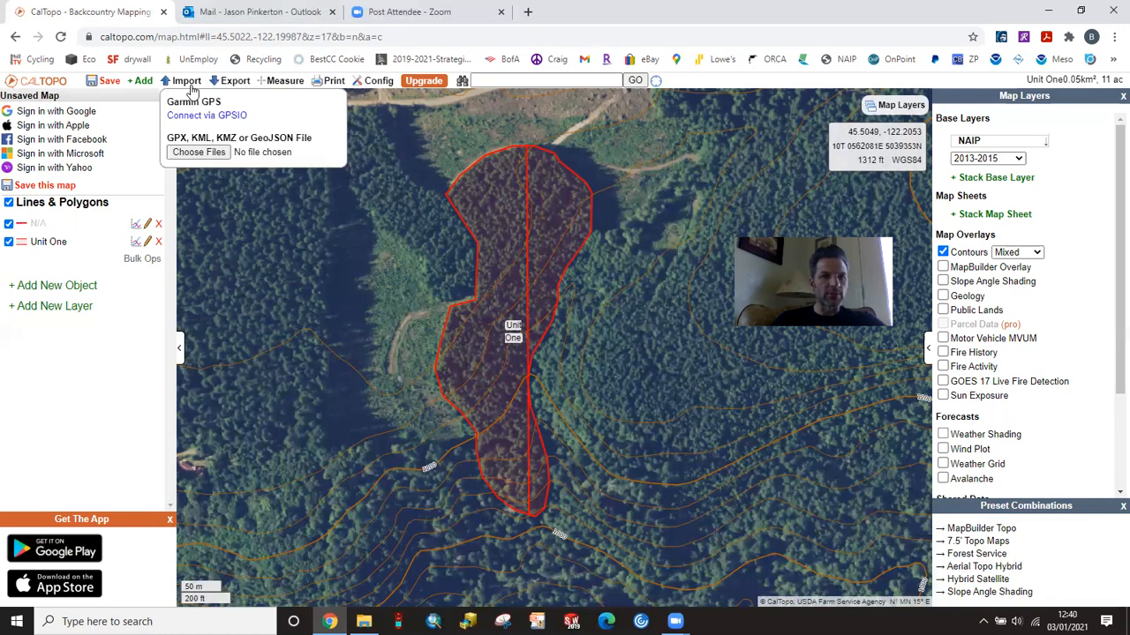
Step: Measure the distance from the north–south centre line due west to the corner of Unit One's western edge
mouse_move(145, 83)
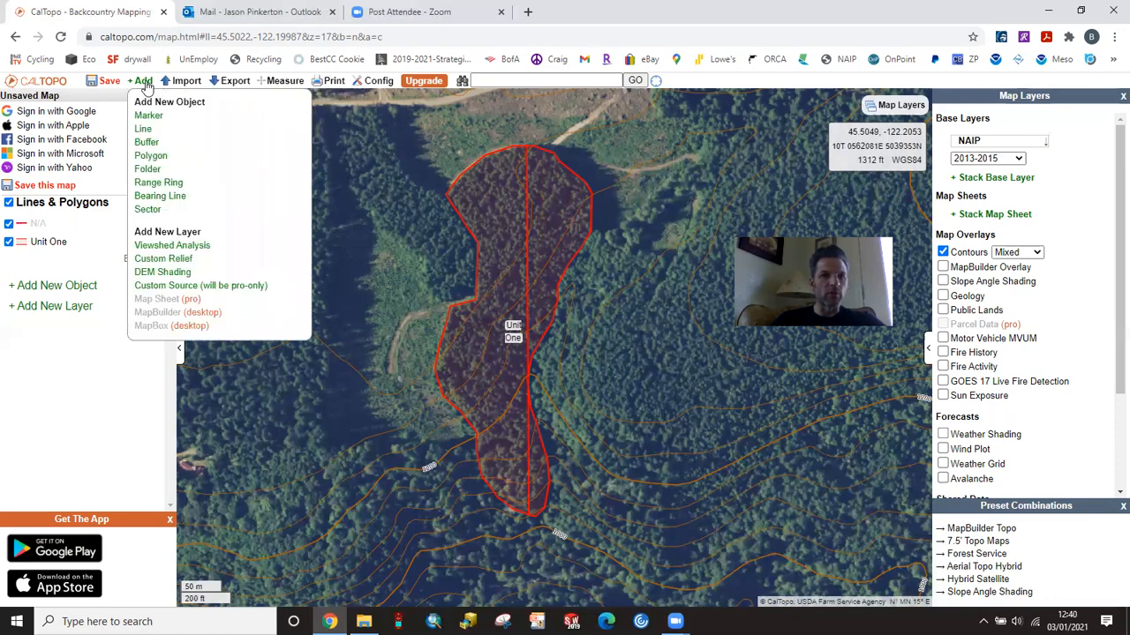
mouse_move(282, 84)
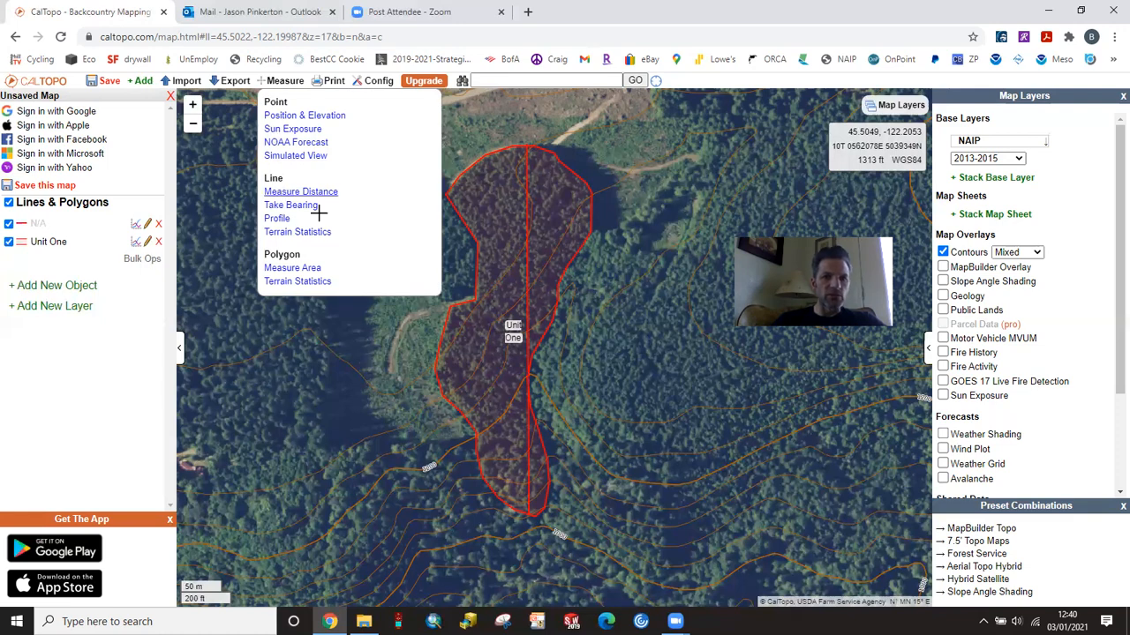
left_click(296, 192)
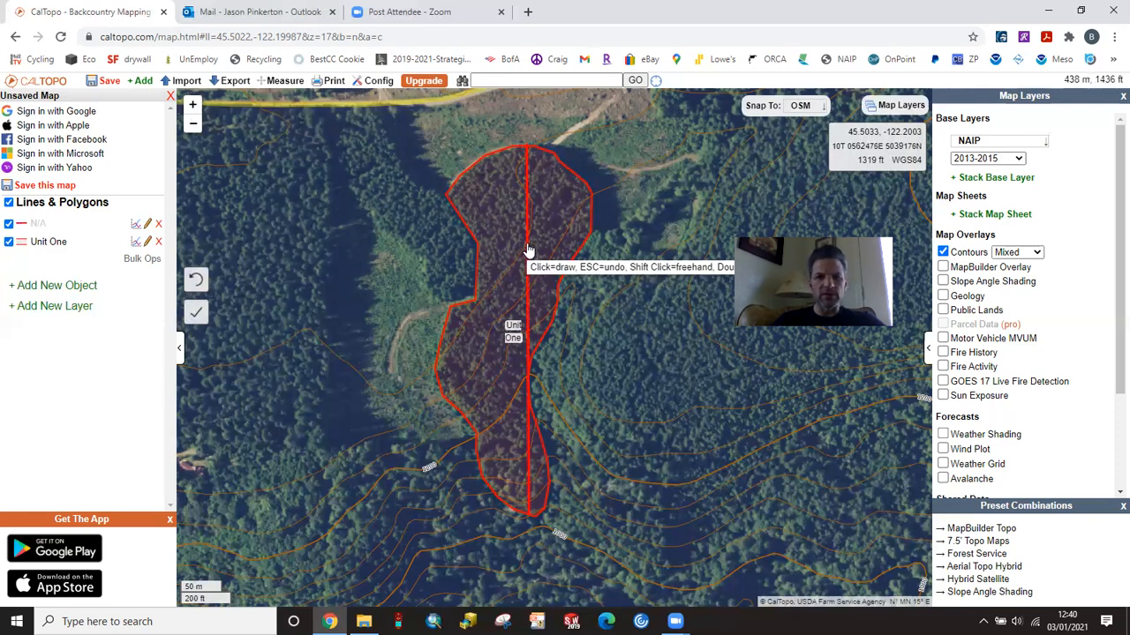
left_click(527, 247)
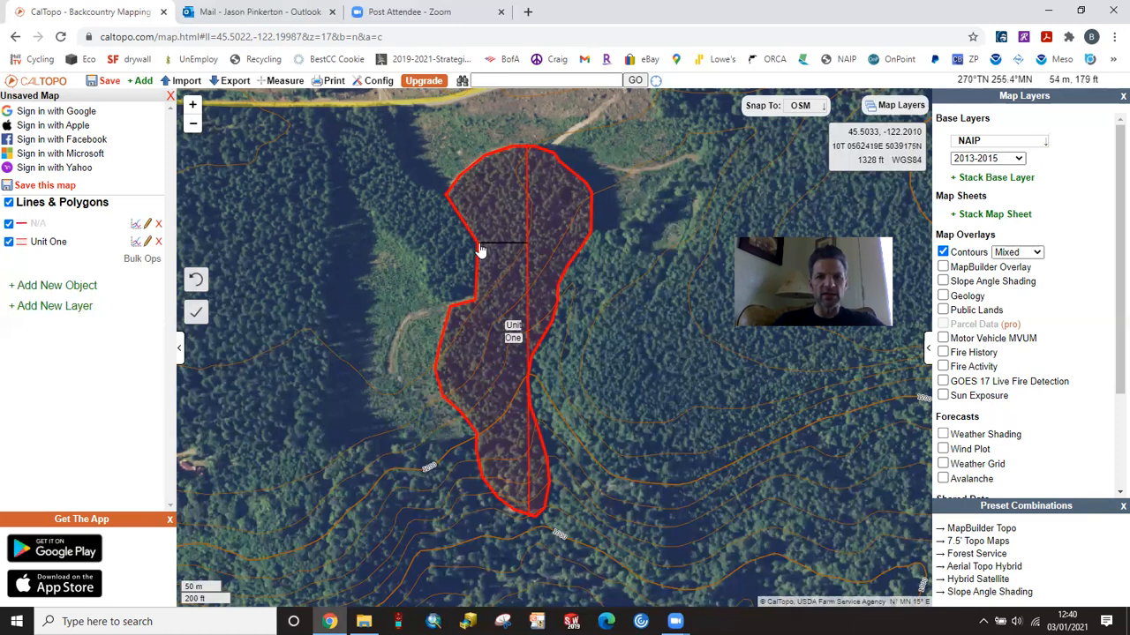
double_click(480, 250)
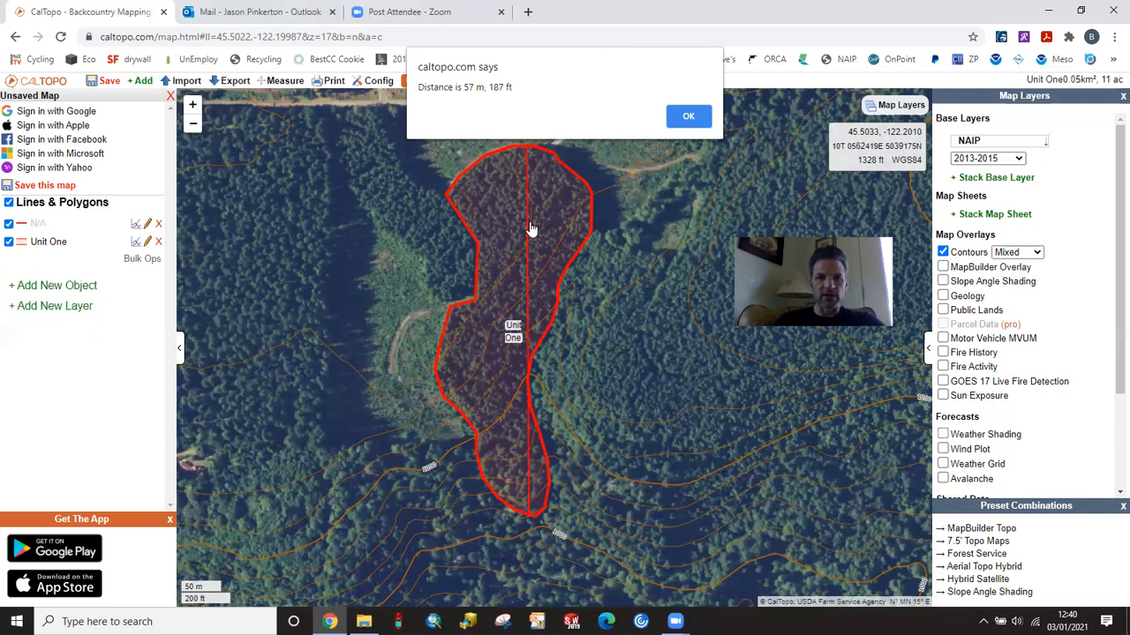
left_click(692, 120)
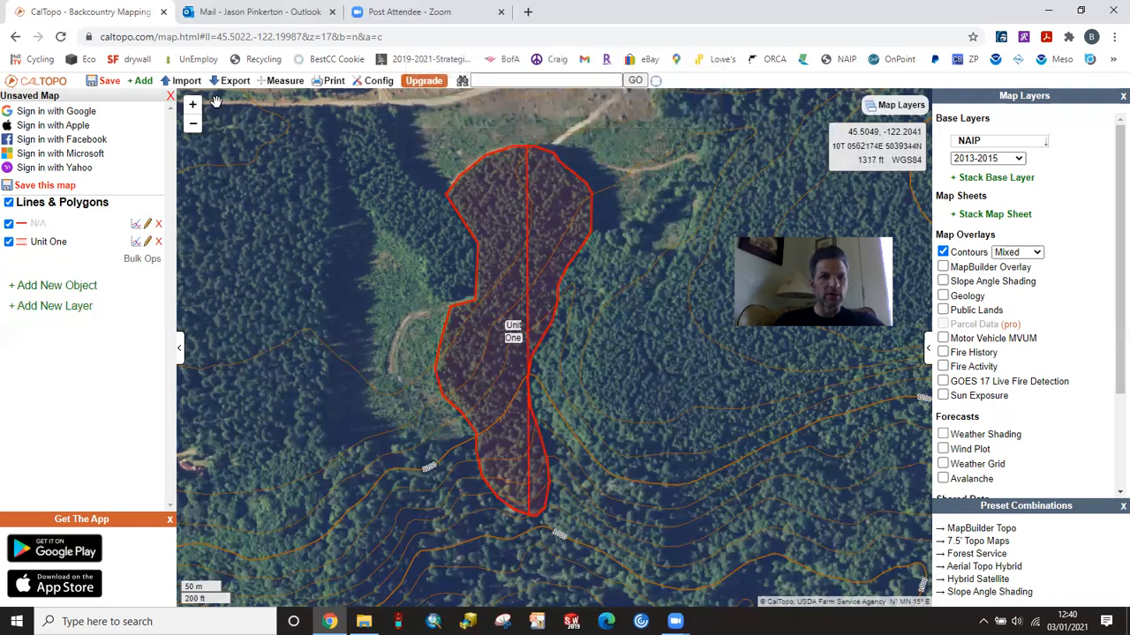
Step: Measure the distance due west across upper Unit One, from a point east of the centre line to just inside the western edge
left_click(282, 81)
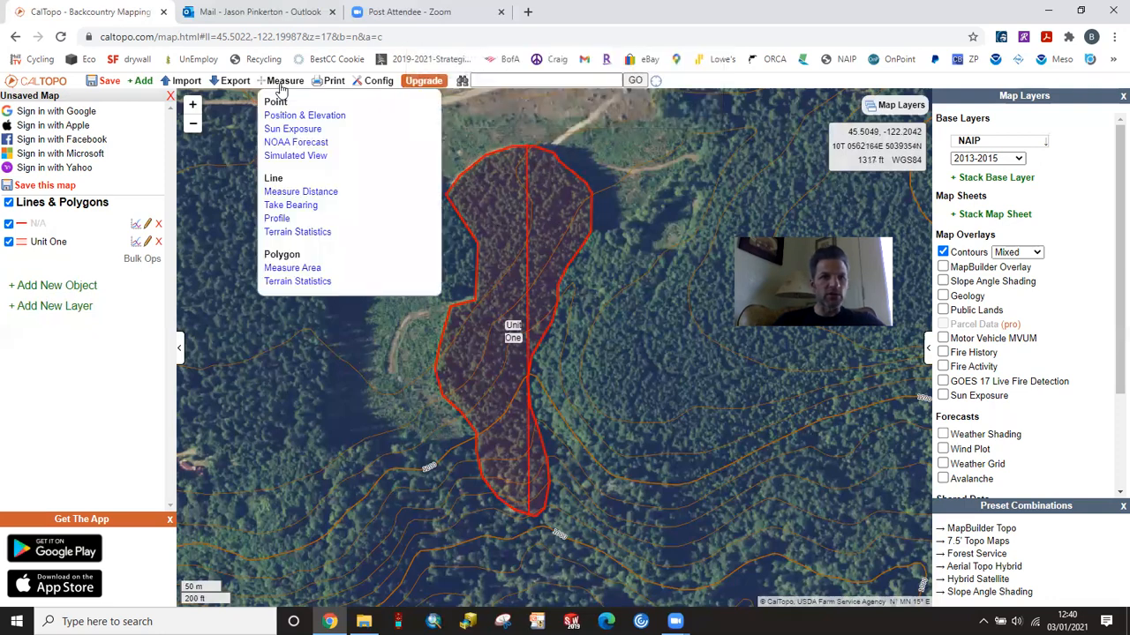
left_click(291, 192)
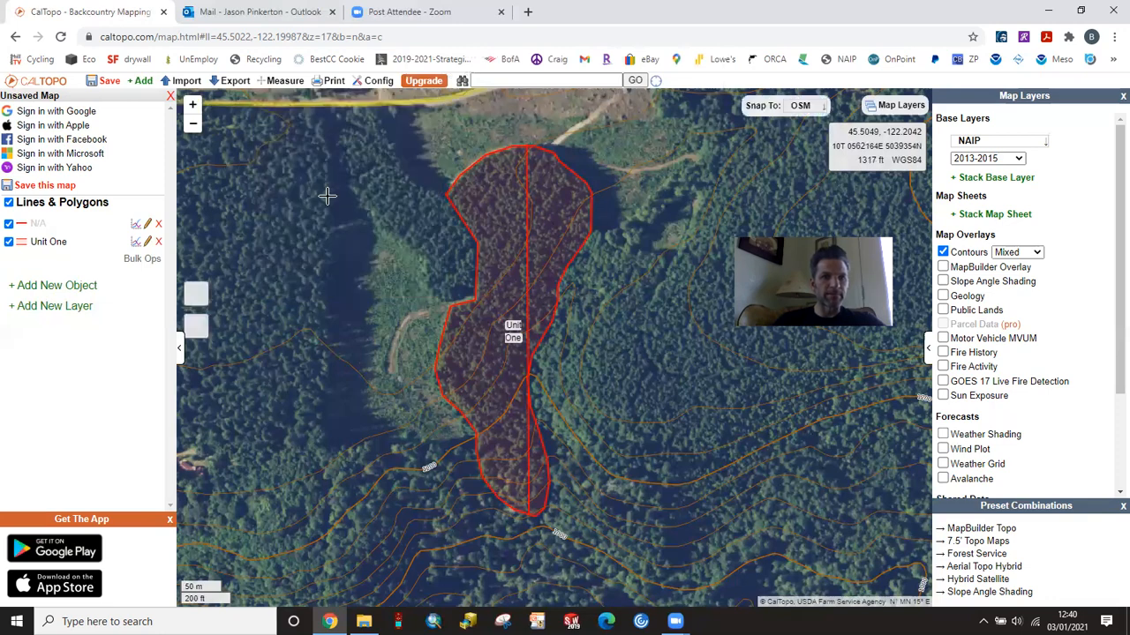
left_click(556, 214)
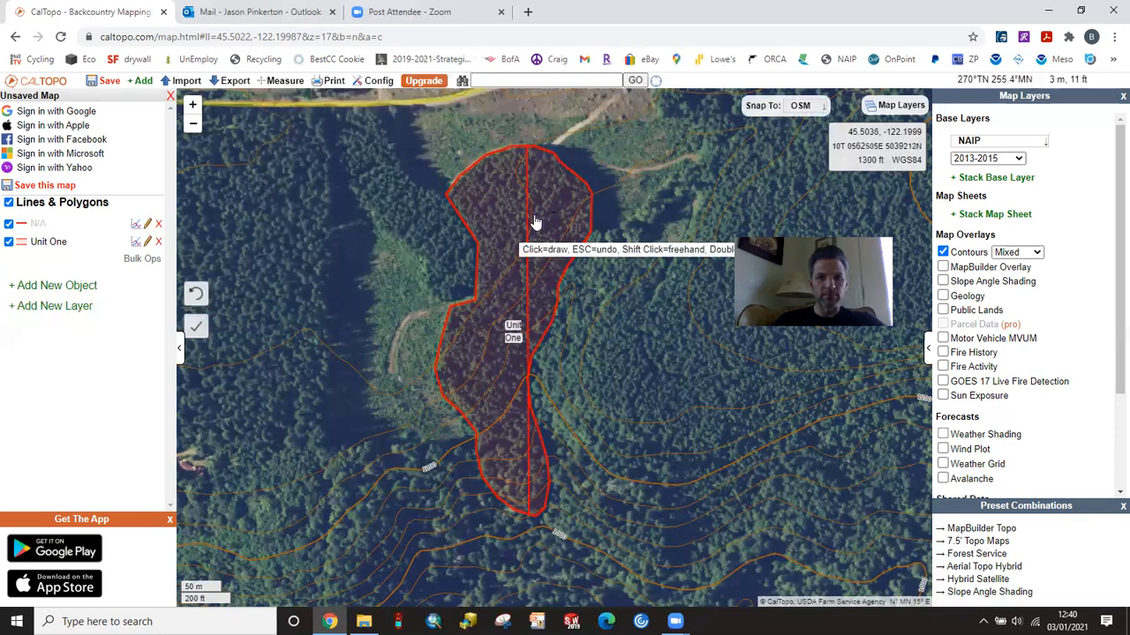
double_click(481, 219)
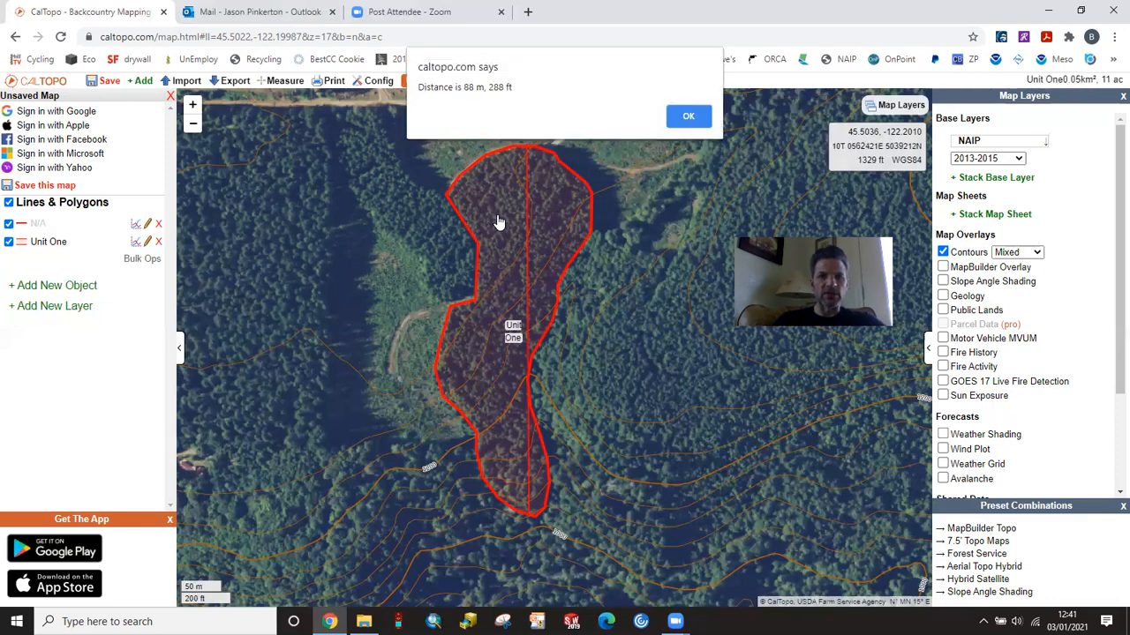
left_click(688, 118)
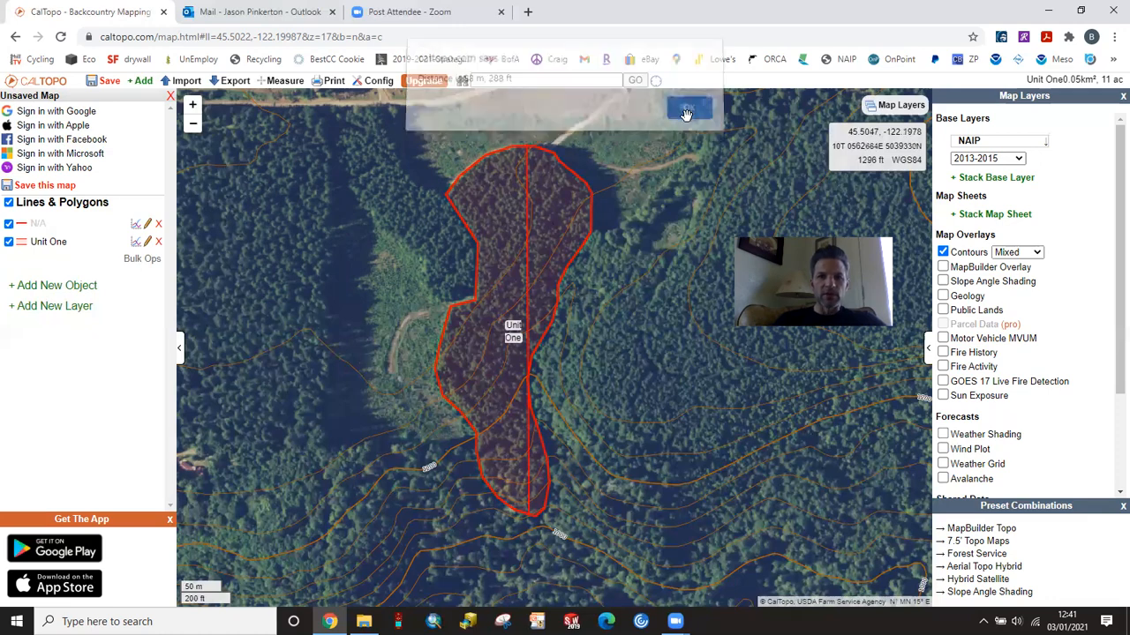
Step: Replace the centre line with a straight north–south line through Unit One's eastern part, from its northeast edge south to the eastern boundary
left_click(159, 225)
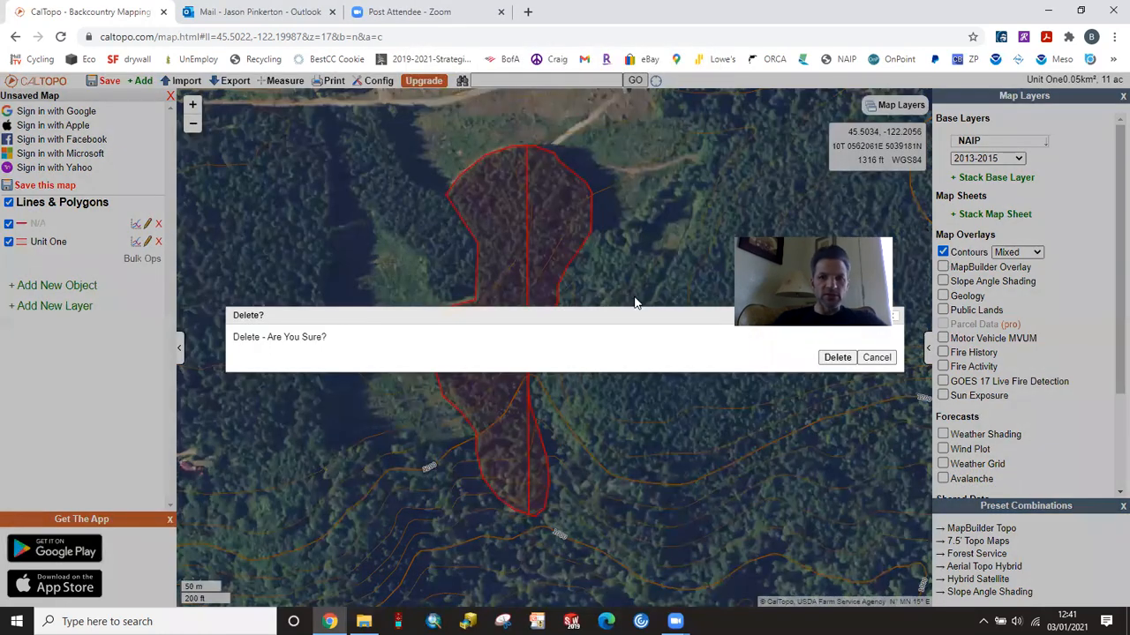
left_click(838, 358)
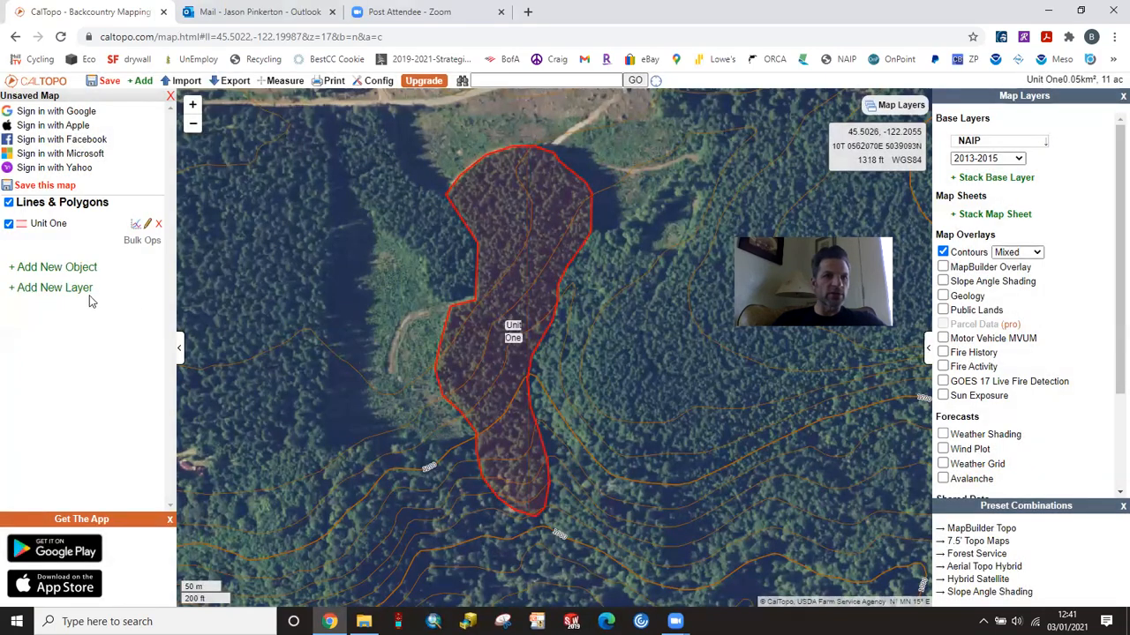
left_click(141, 80)
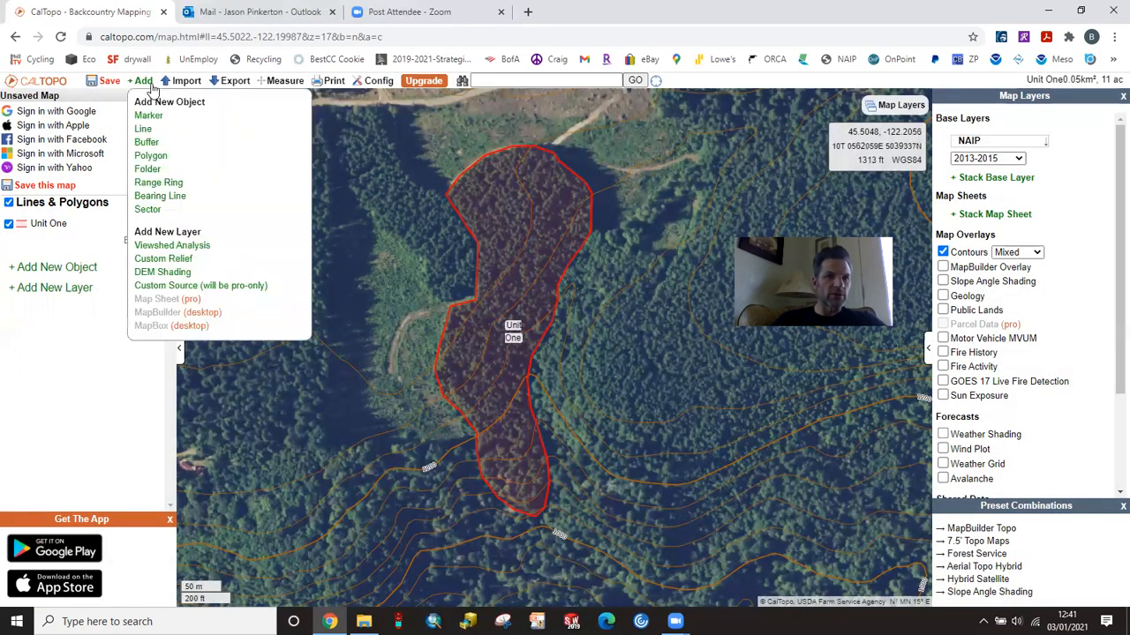
left_click(141, 129)
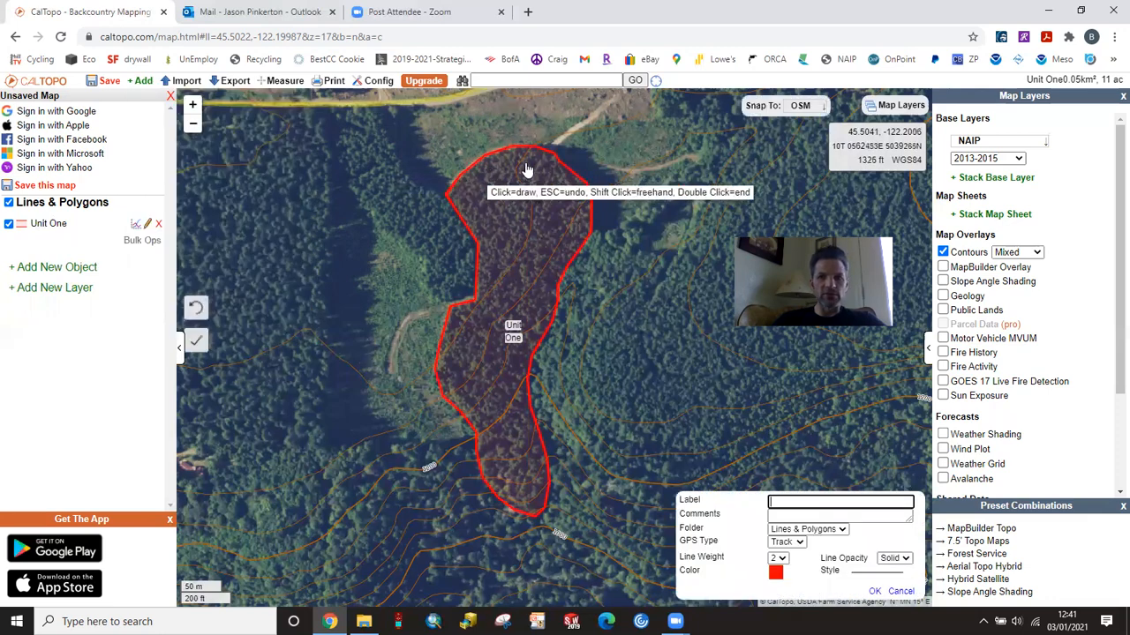
left_click(560, 164)
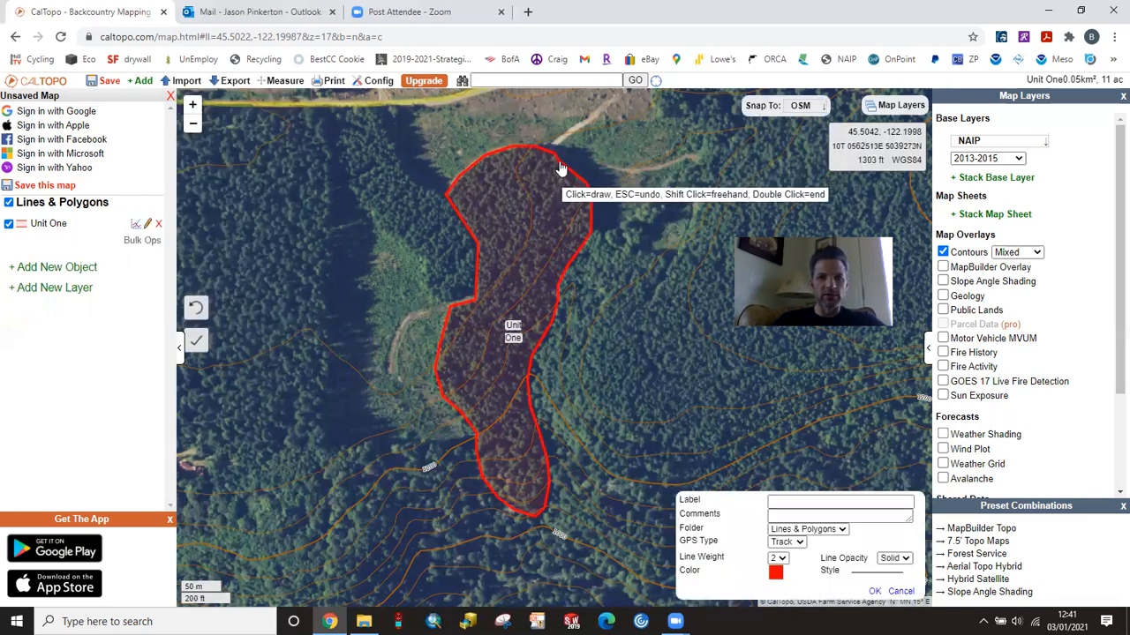
double_click(558, 292)
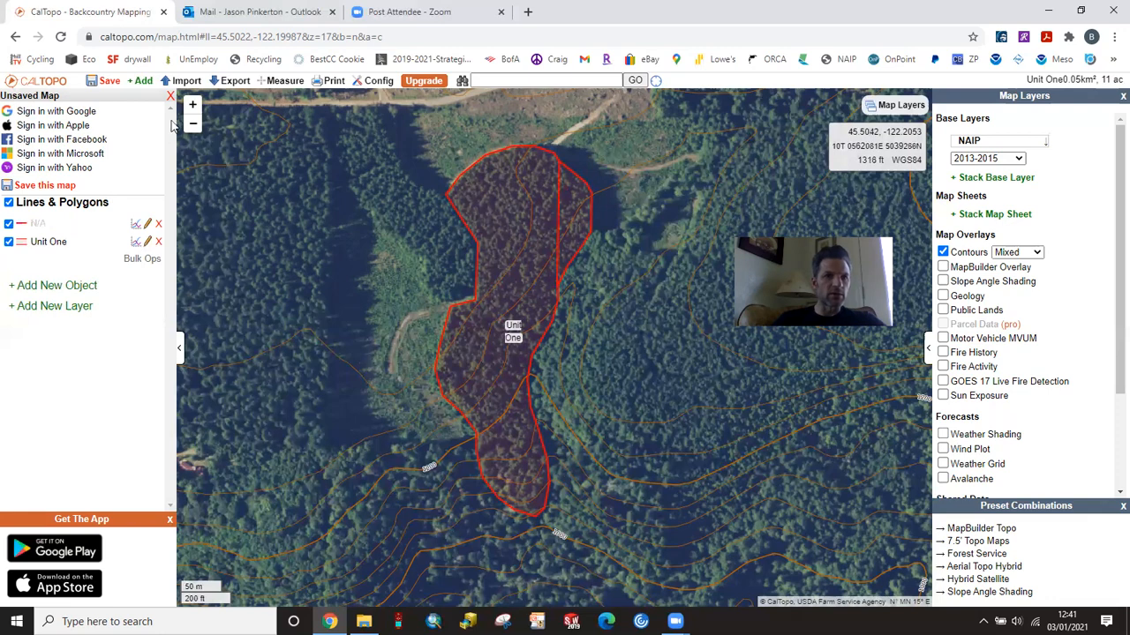
Step: Measure the distance from the new eastern line due west to a point just inside Unit One's western edge
left_click(276, 85)
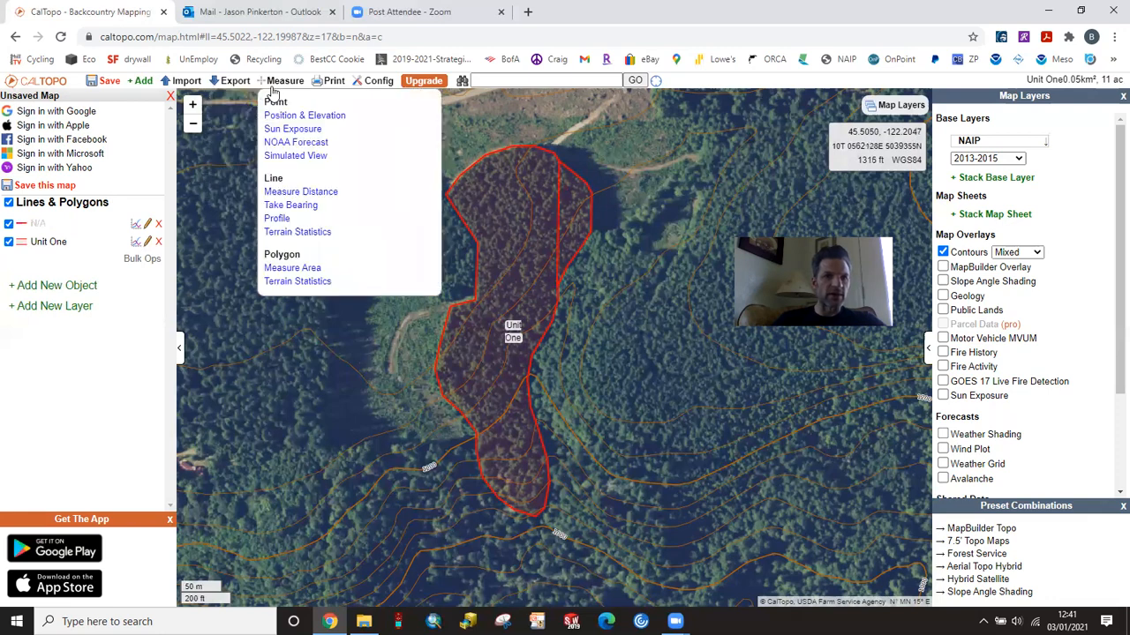
left_click(300, 191)
left_click(558, 213)
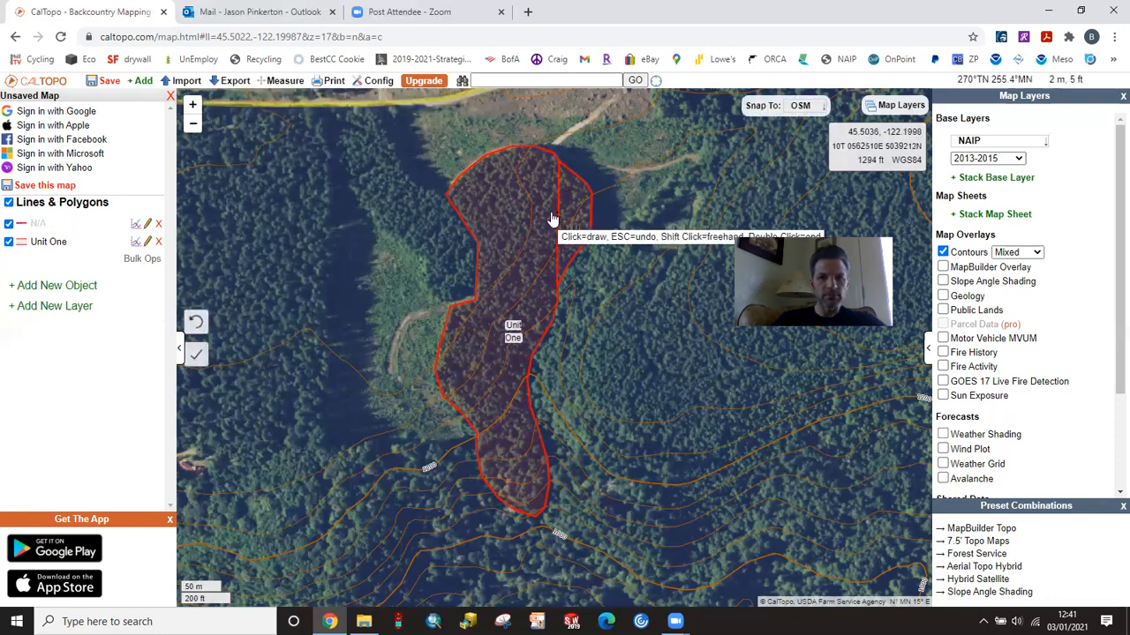
left_click(480, 219)
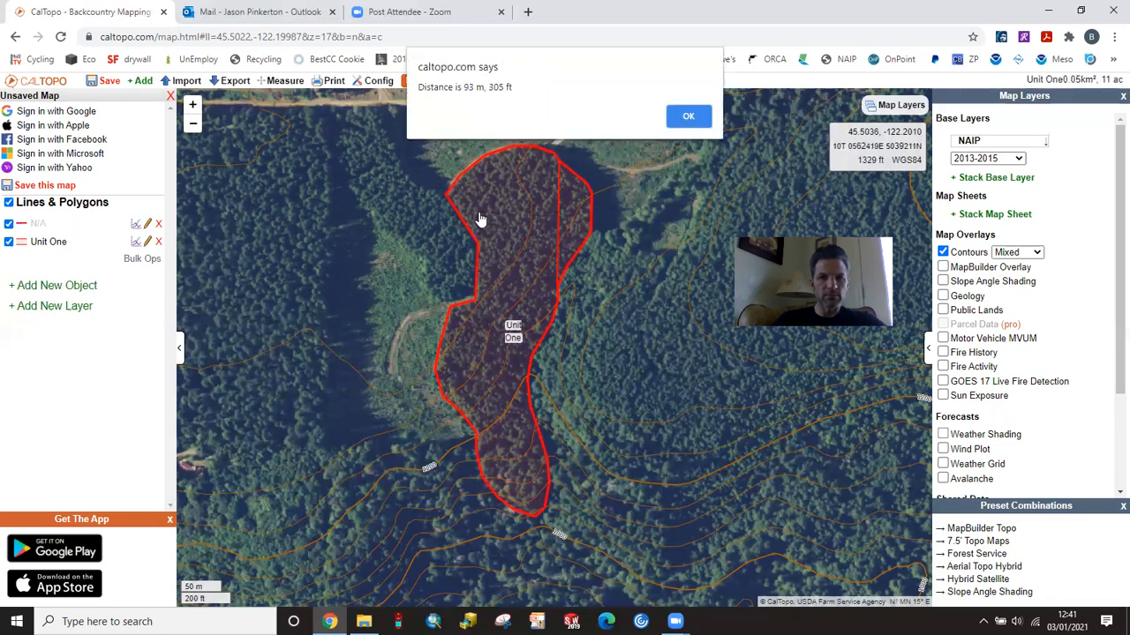
left_click(688, 118)
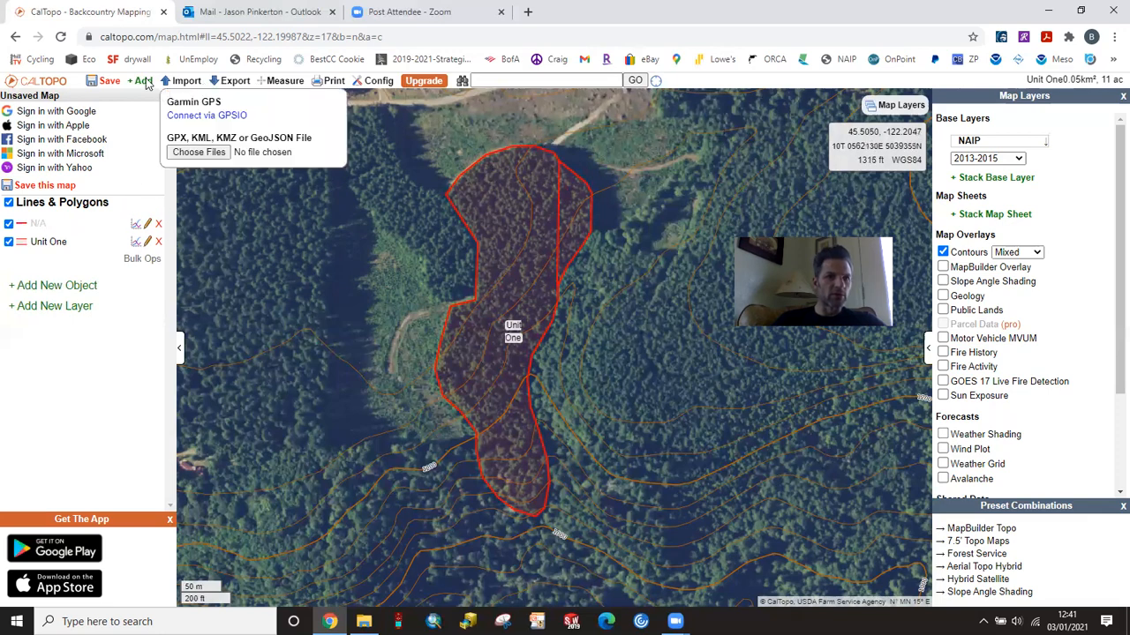
Step: Draw a second straight line about 1044 ft long from Unit One's northwest edge due south to its southwest edge
mouse_move(143, 81)
left_click(143, 130)
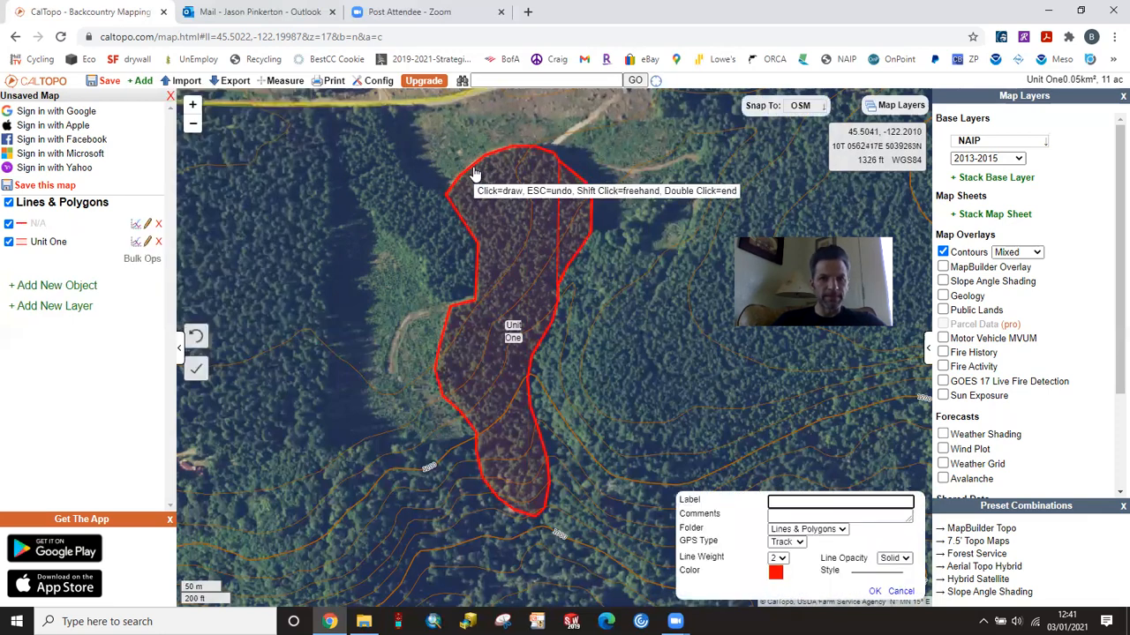
left_click(476, 167)
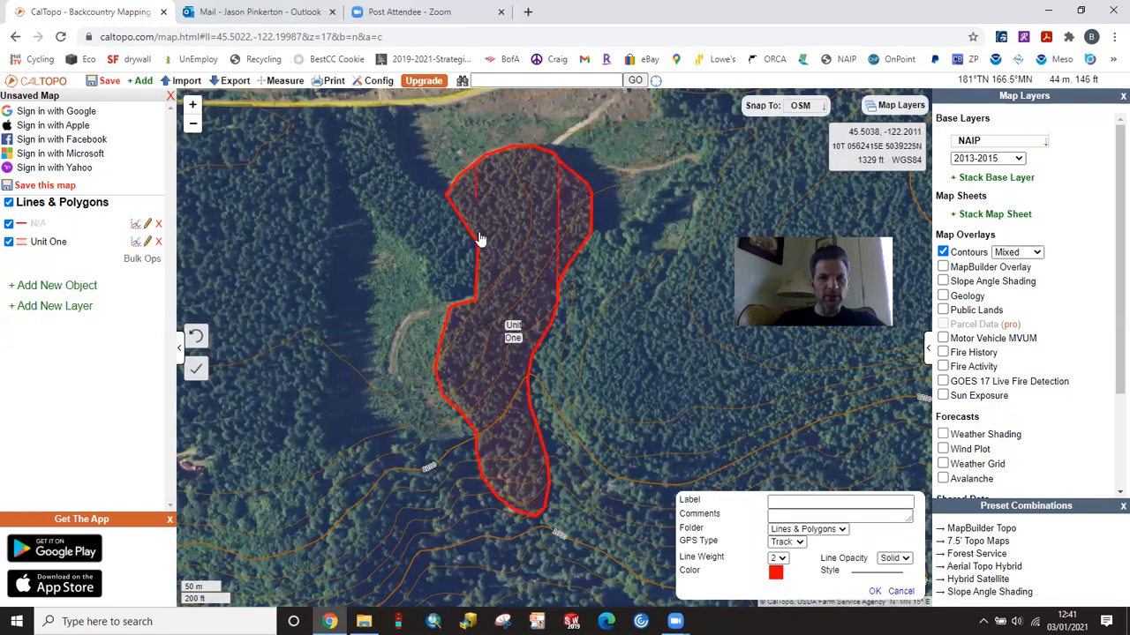
double_click(476, 437)
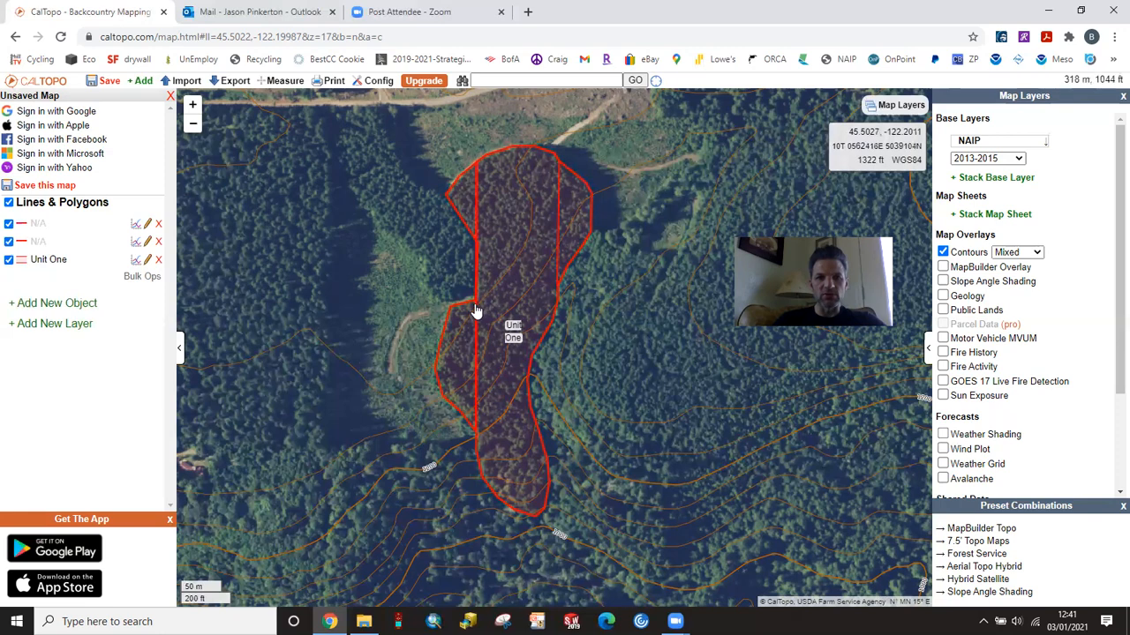
Step: Measure the part of the western line from the notch in Unit One's western boundary down to the line's southern end
left_click(146, 81)
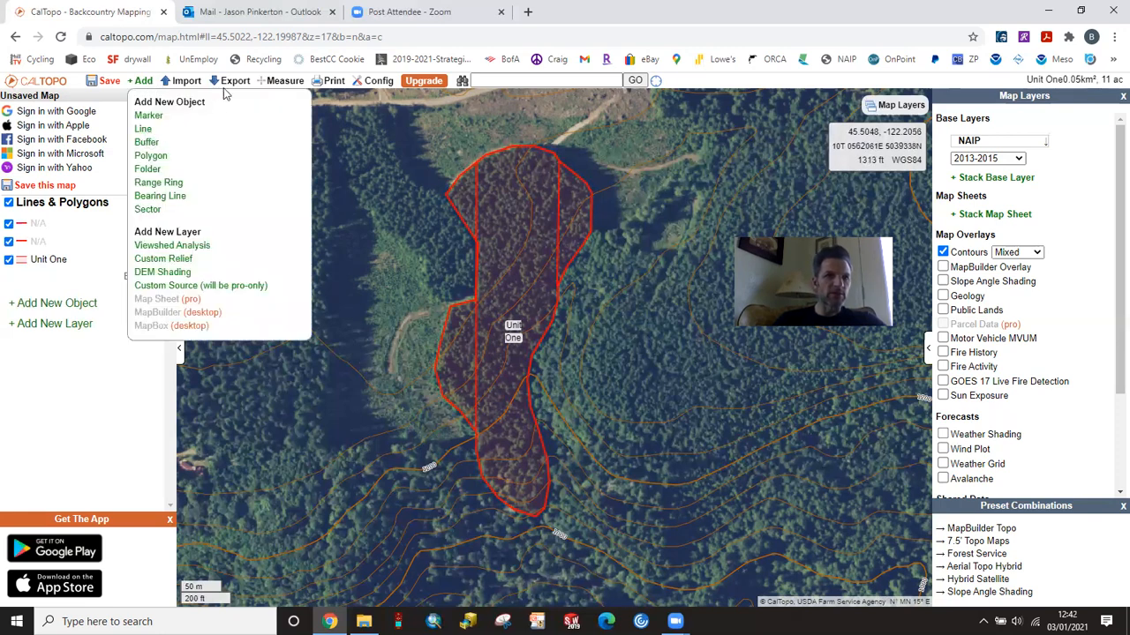
left_click(275, 81)
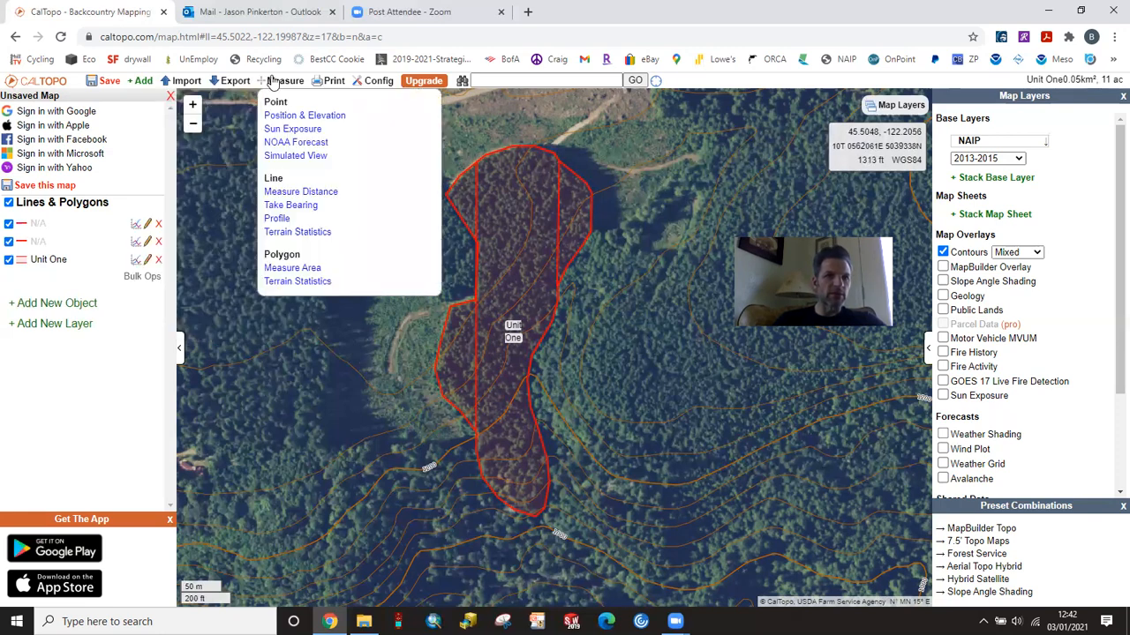
left_click(300, 192)
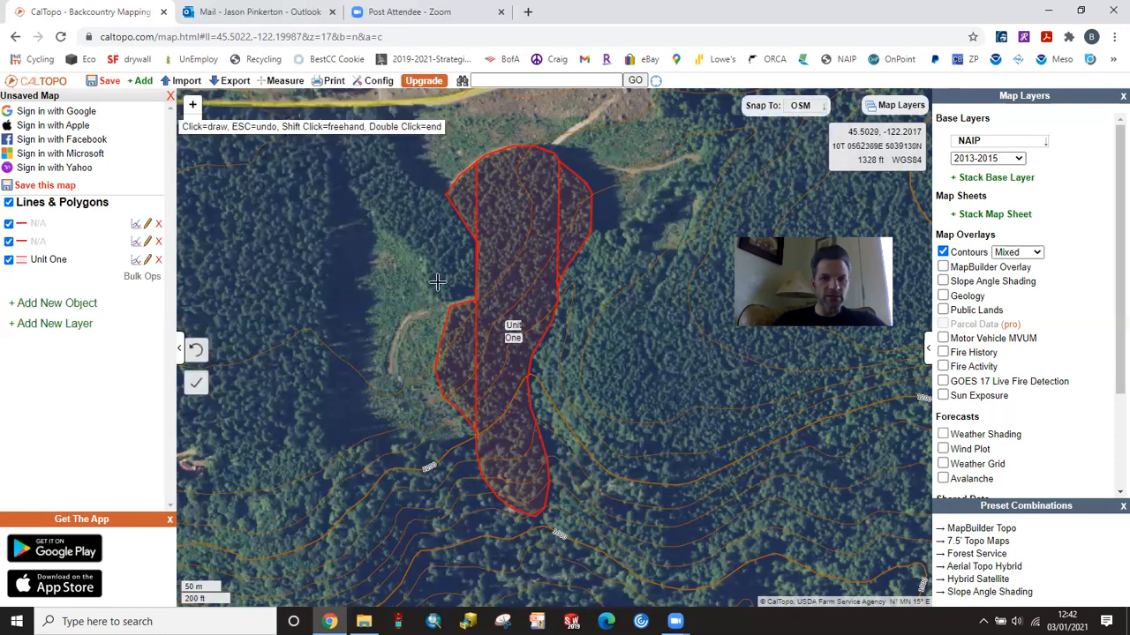
left_click(475, 304)
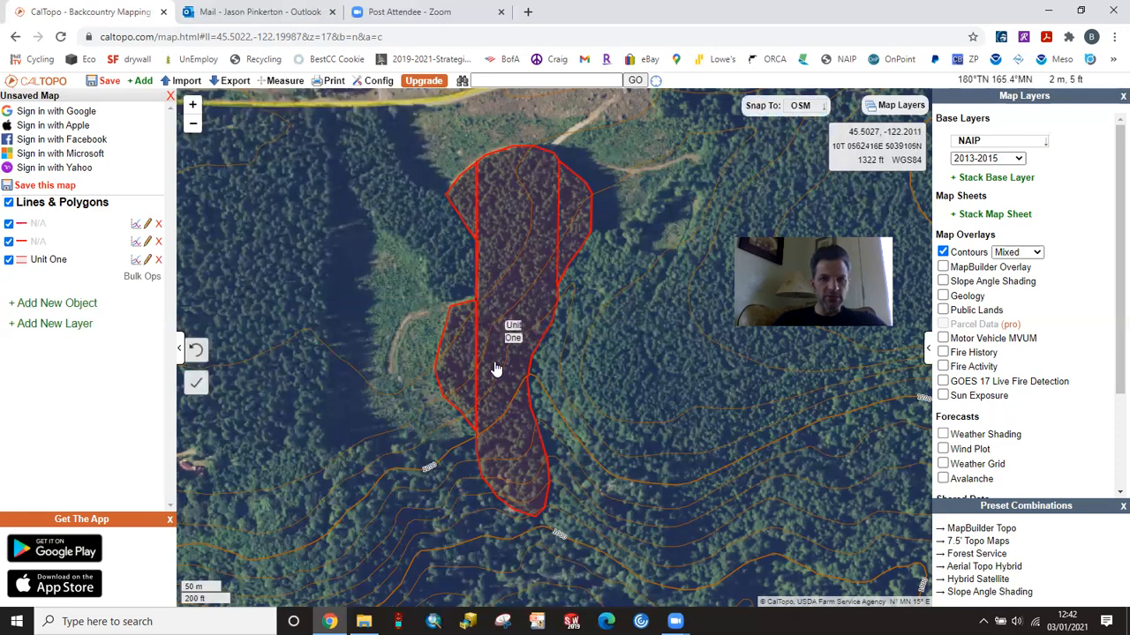
double_click(477, 437)
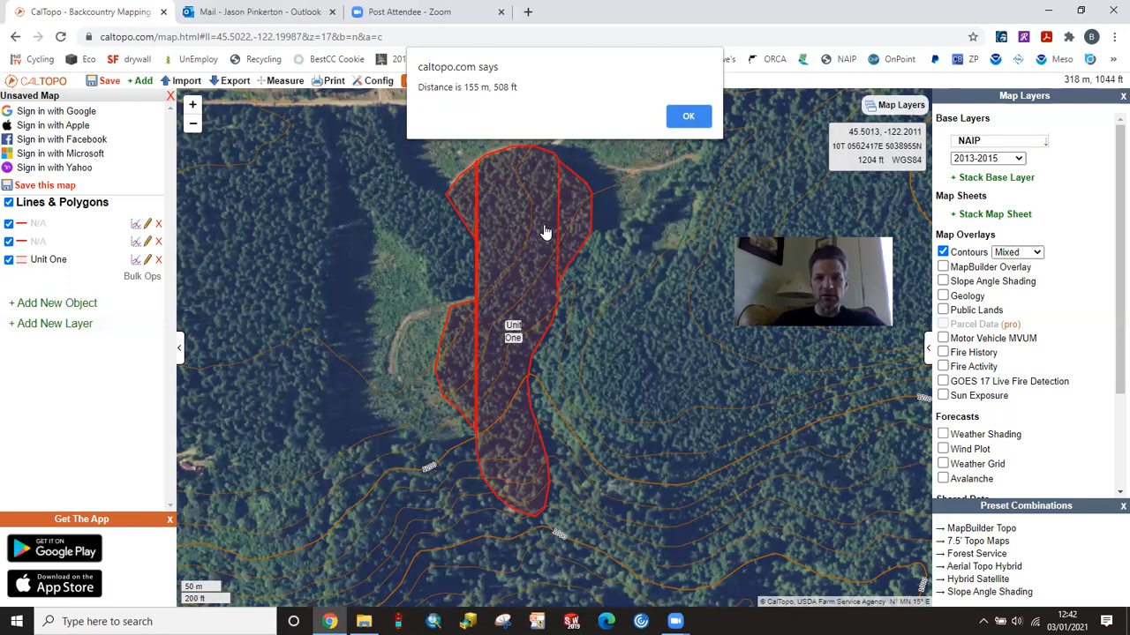
left_click(687, 121)
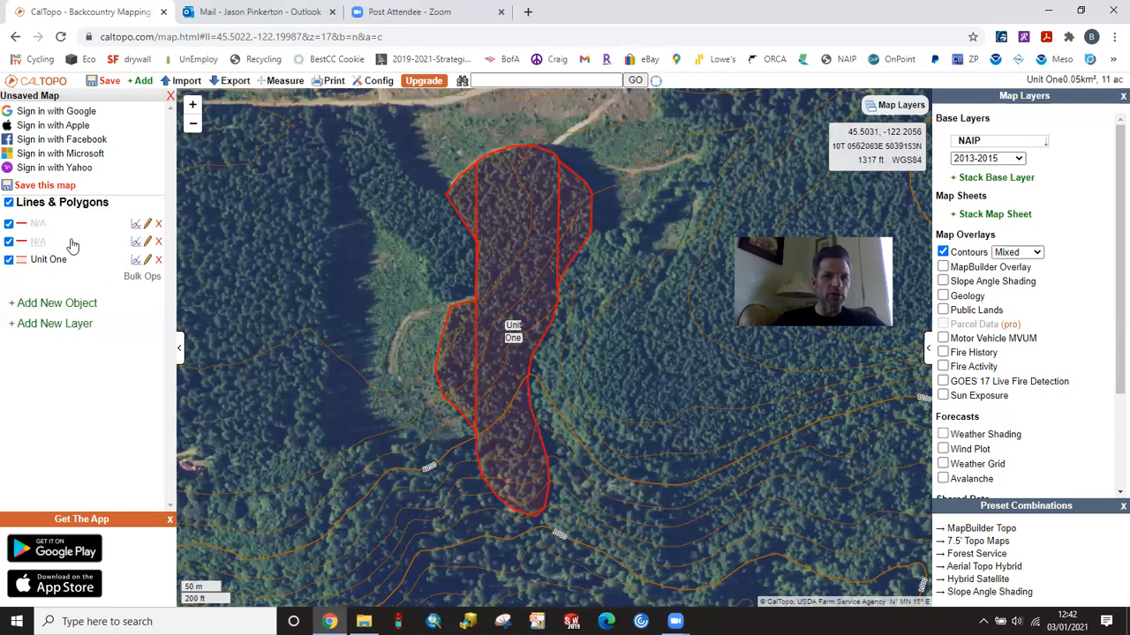
Step: Label the eastern north–south line "Strip 1"
left_click(147, 224)
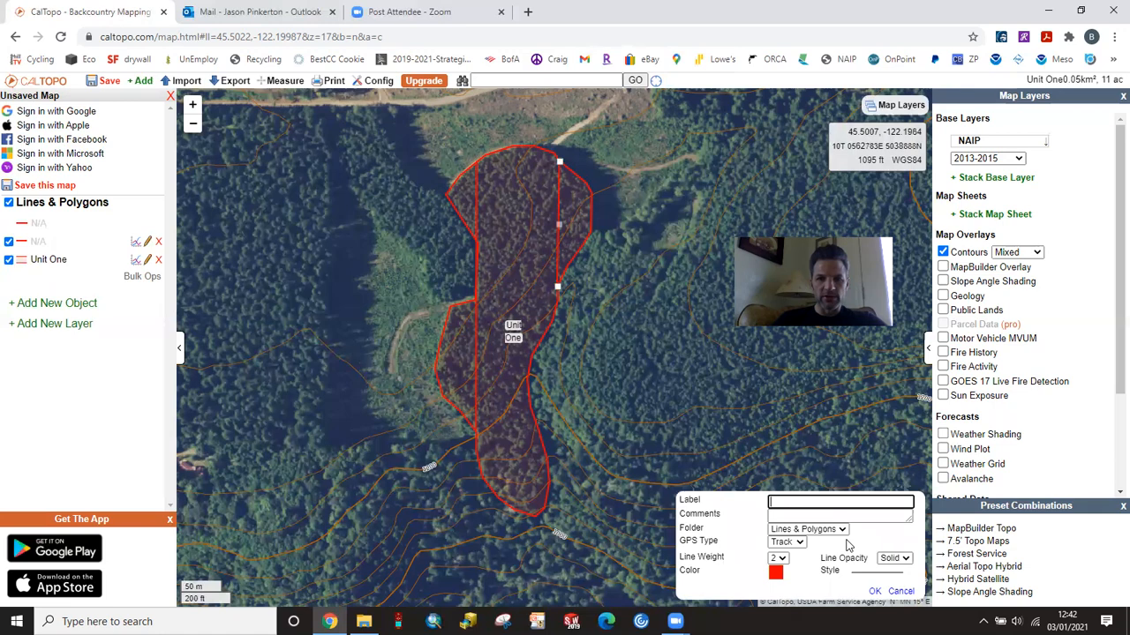
type("Str")
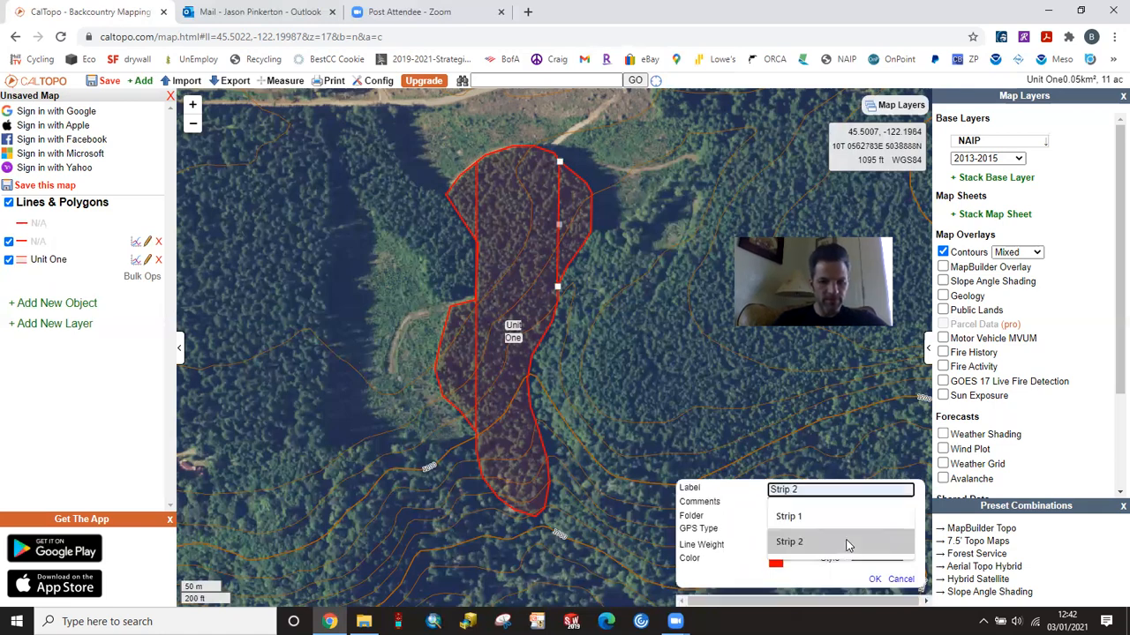
type("ip 1")
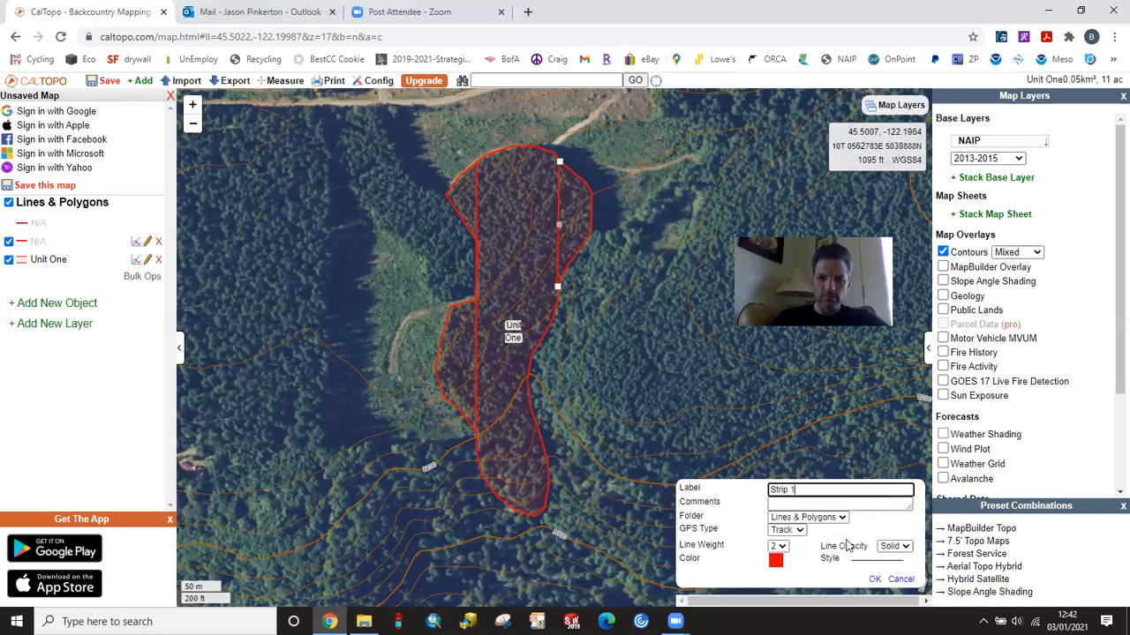
left_click(874, 579)
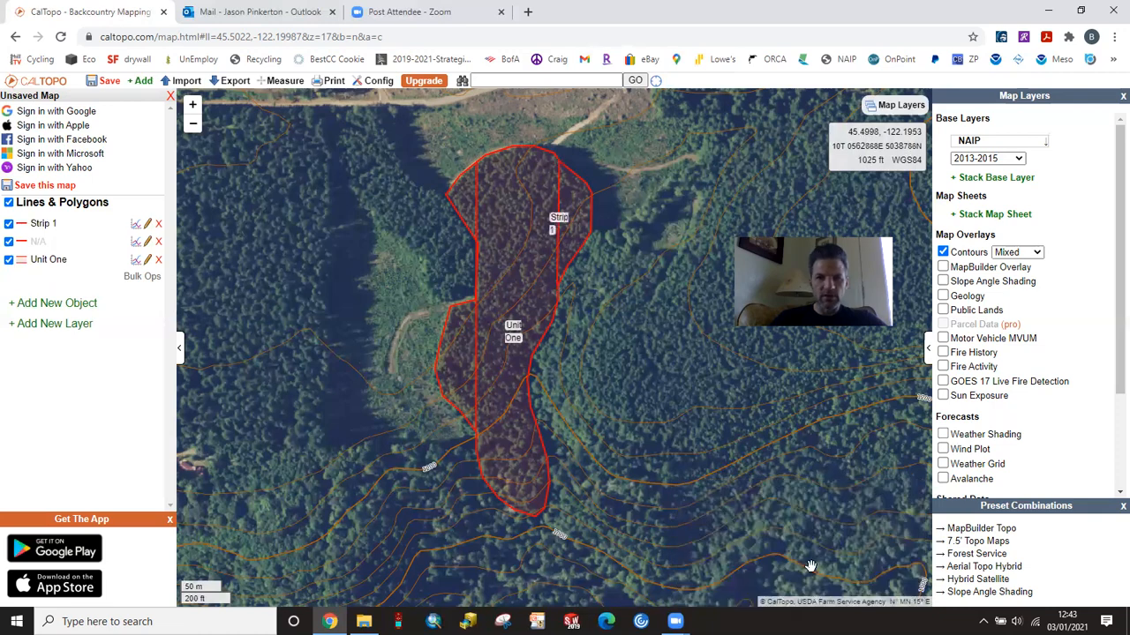
Step: Label the western north–south line "Strip 2"
left_click(148, 243)
type("S")
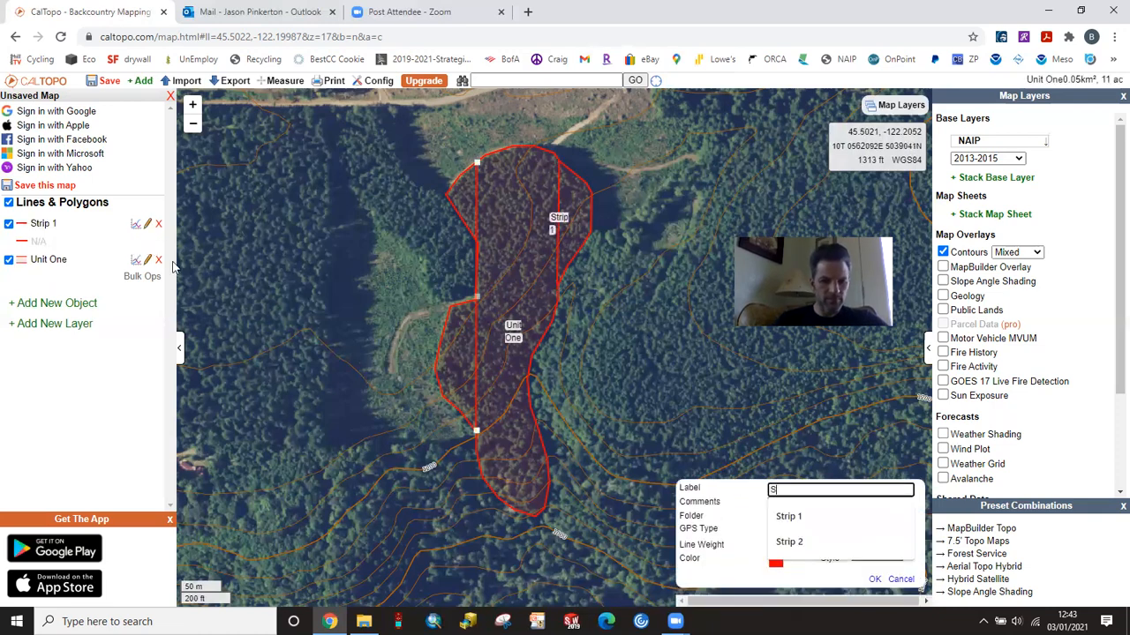
type("trip")
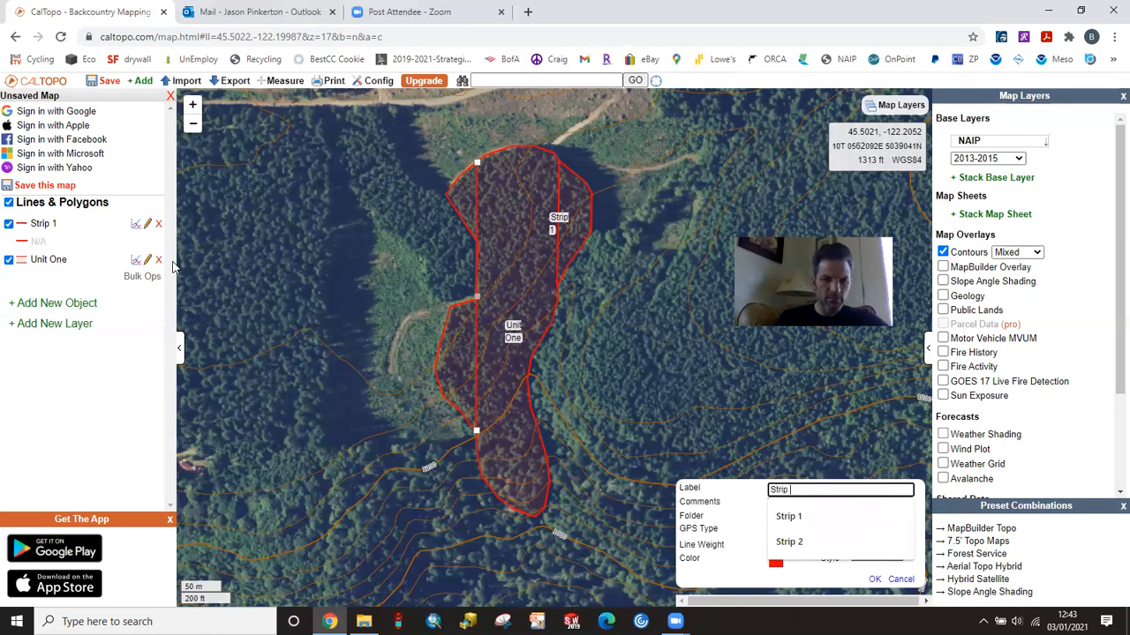
type(" 2")
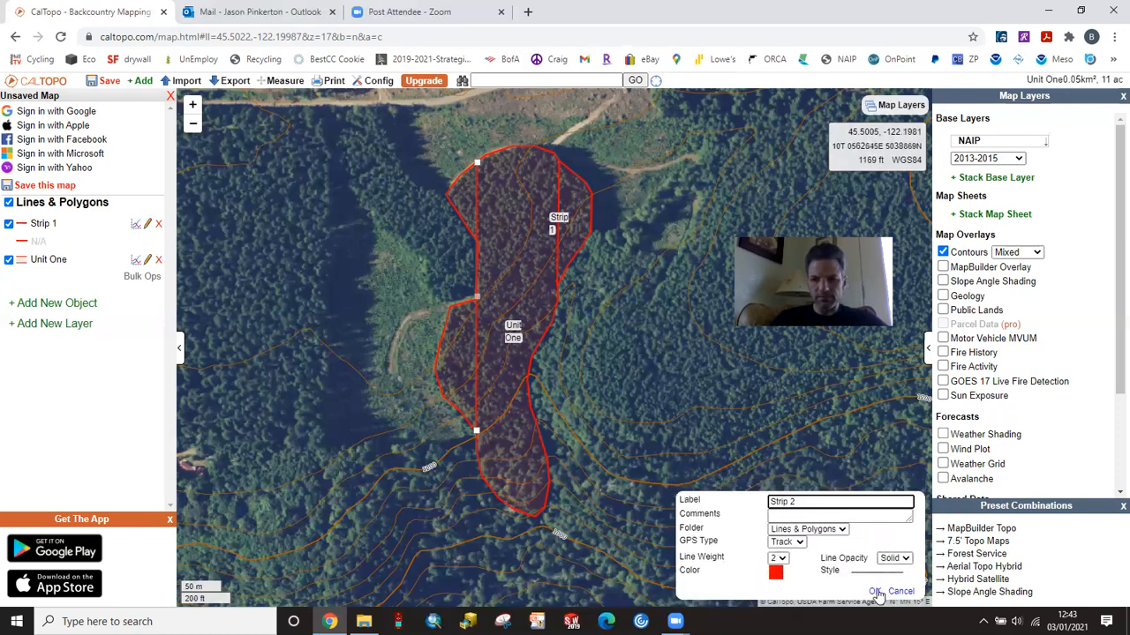
left_click(871, 580)
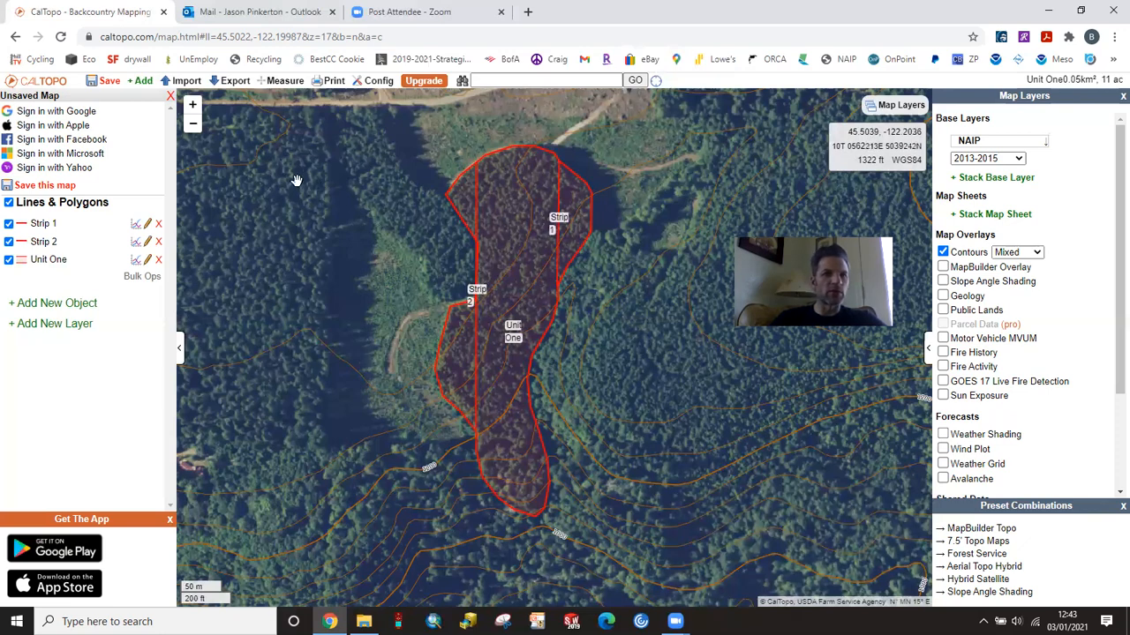
Step: Open the map's PDF print setup and choose a custom page scale of 1:2400
left_click(231, 82)
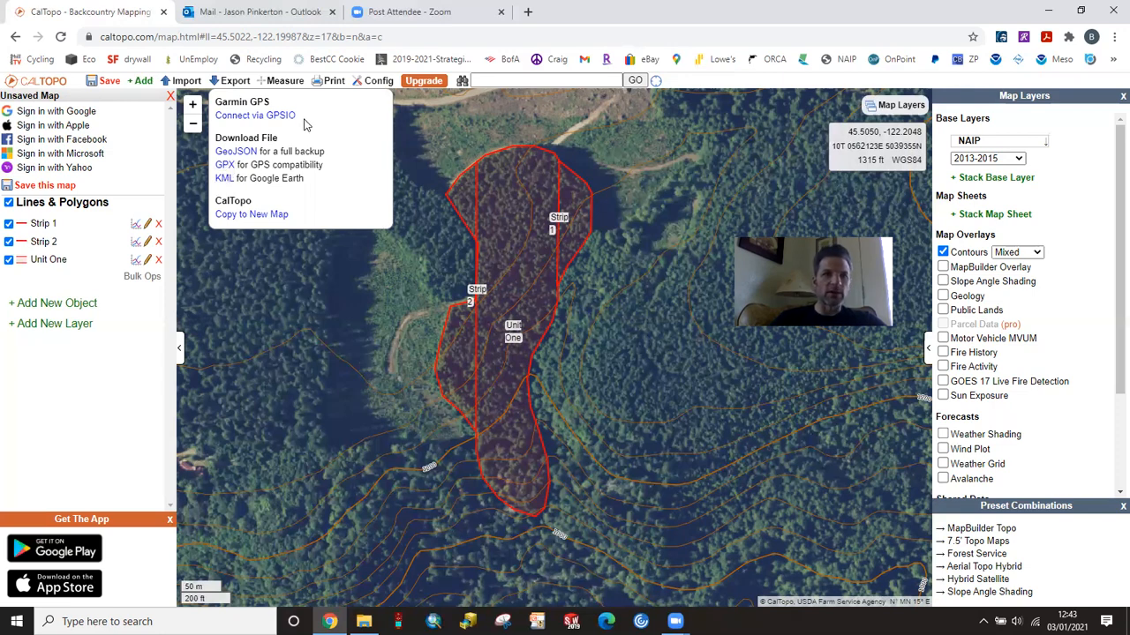
left_click(335, 80)
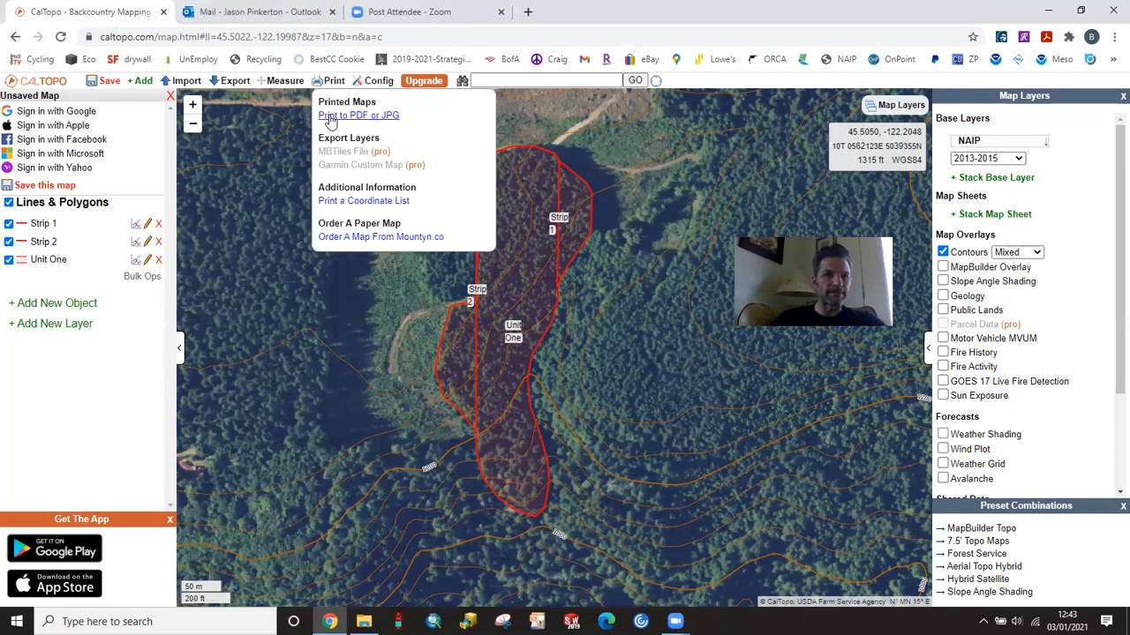
left_click(329, 117)
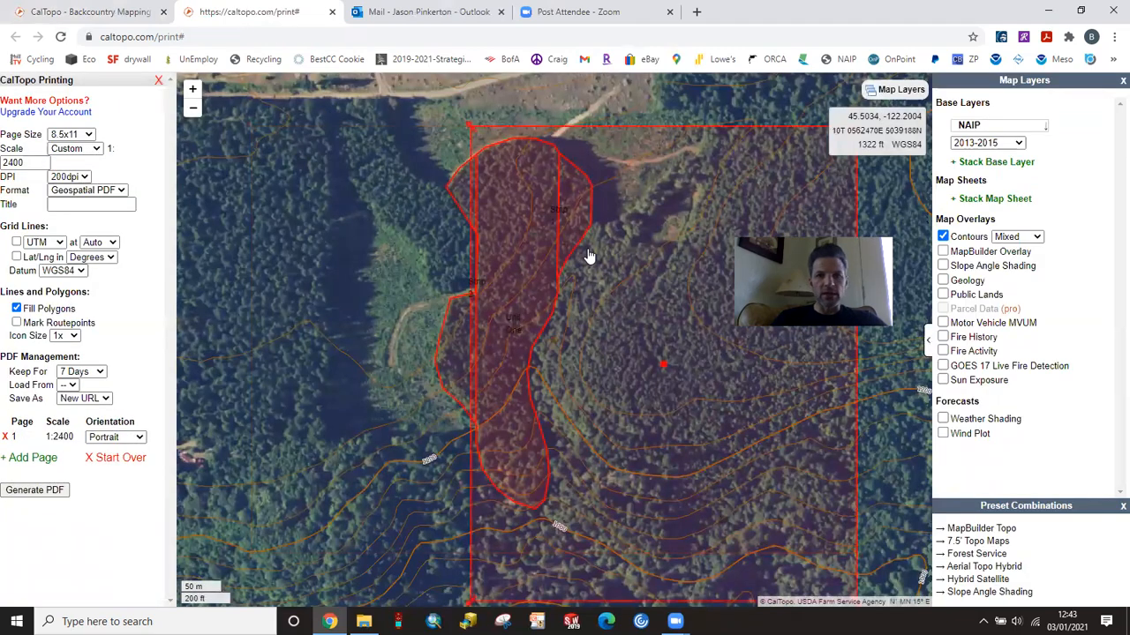
left_click(99, 150)
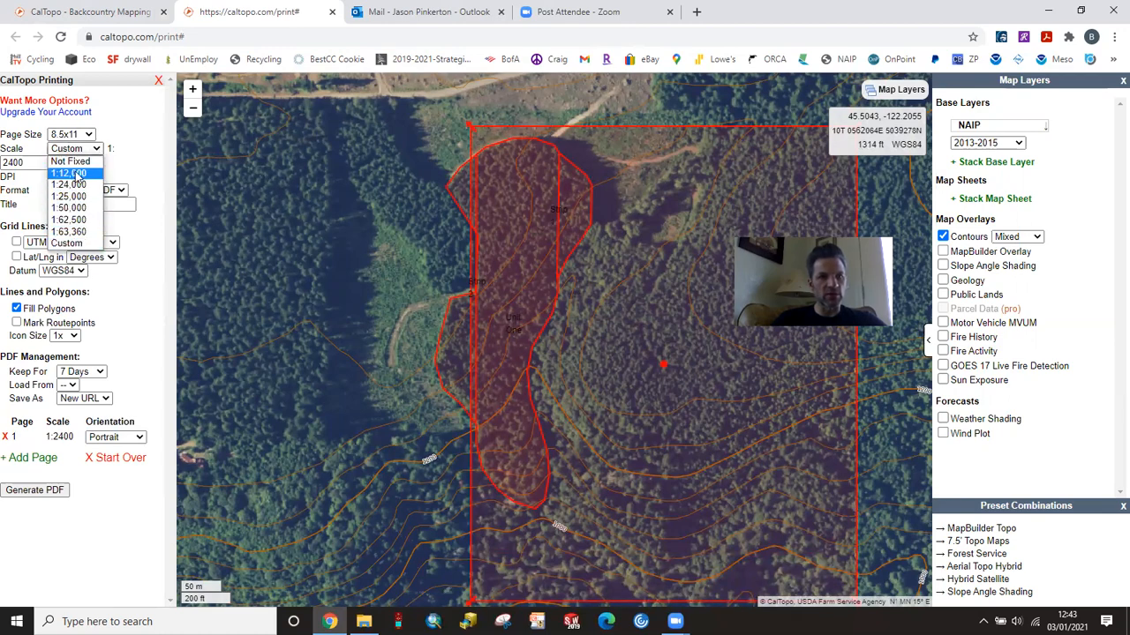
left_click(68, 244)
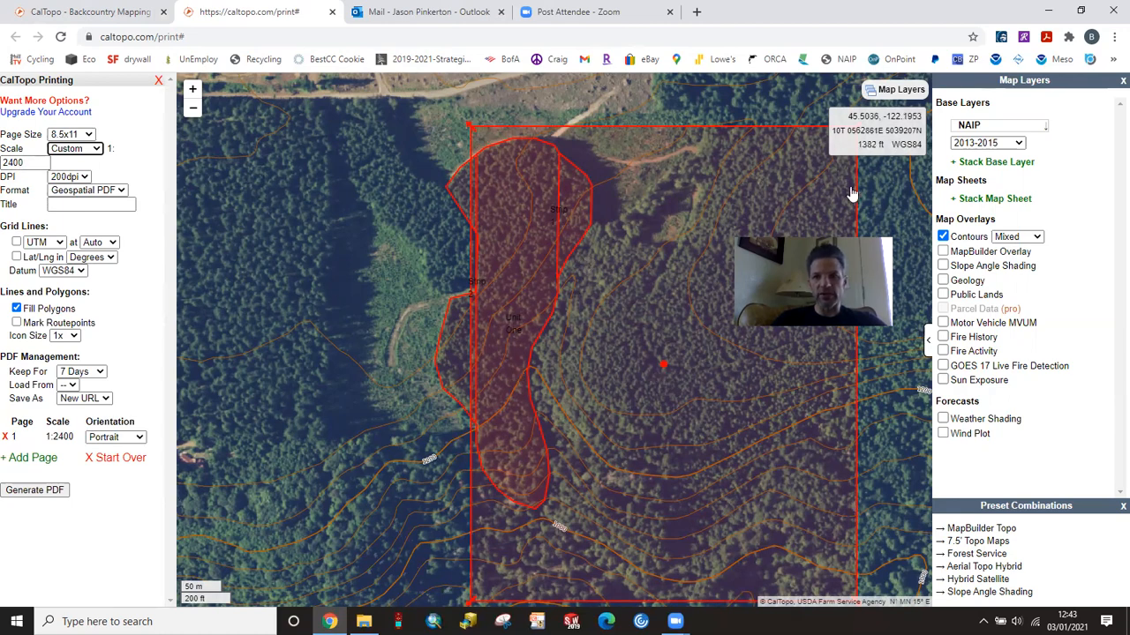
Step: Center the print page frame over Unit One and generate the PDF with UTM grid lines
left_click(665, 366)
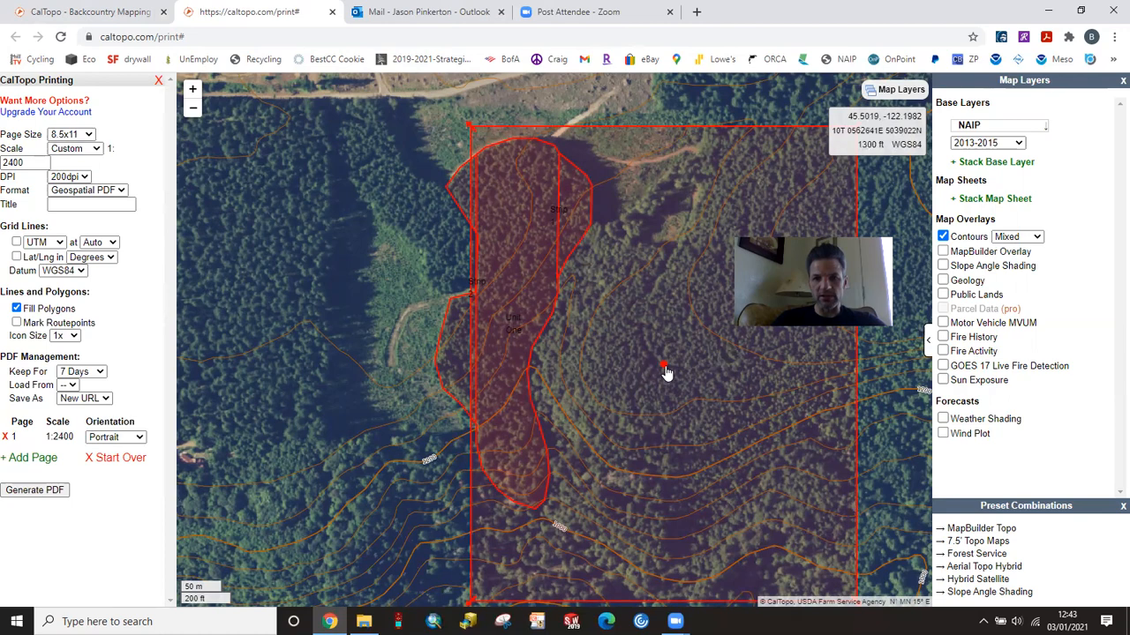
mouse_move(666, 371)
left_mouse_down()
mouse_move(645, 349)
mouse_move(513, 317)
left_mouse_up()
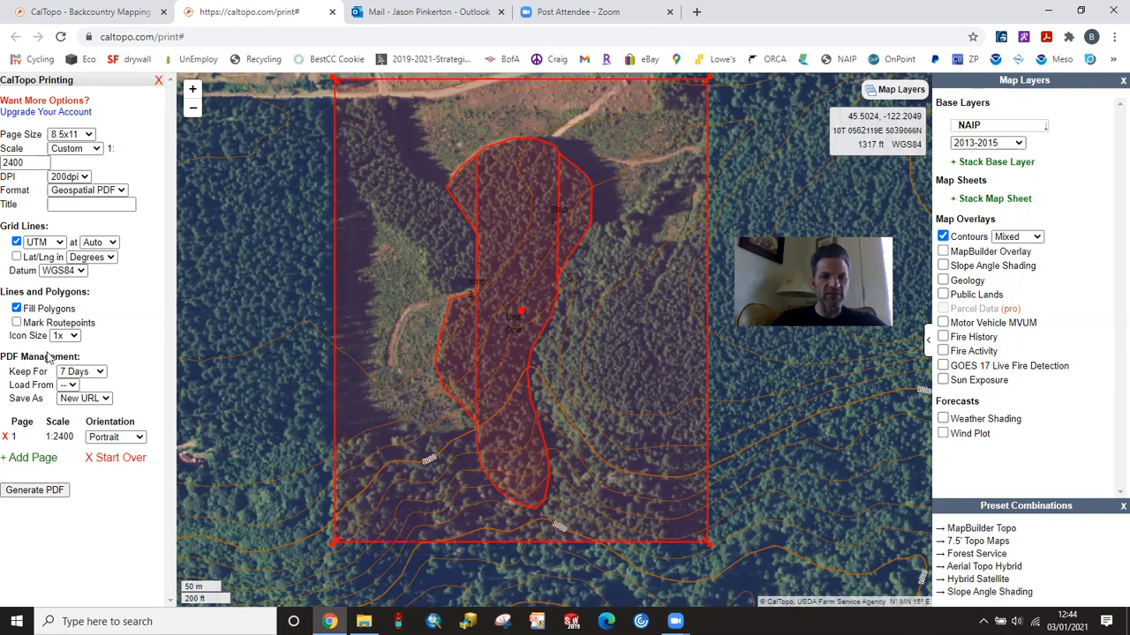
left_click(33, 490)
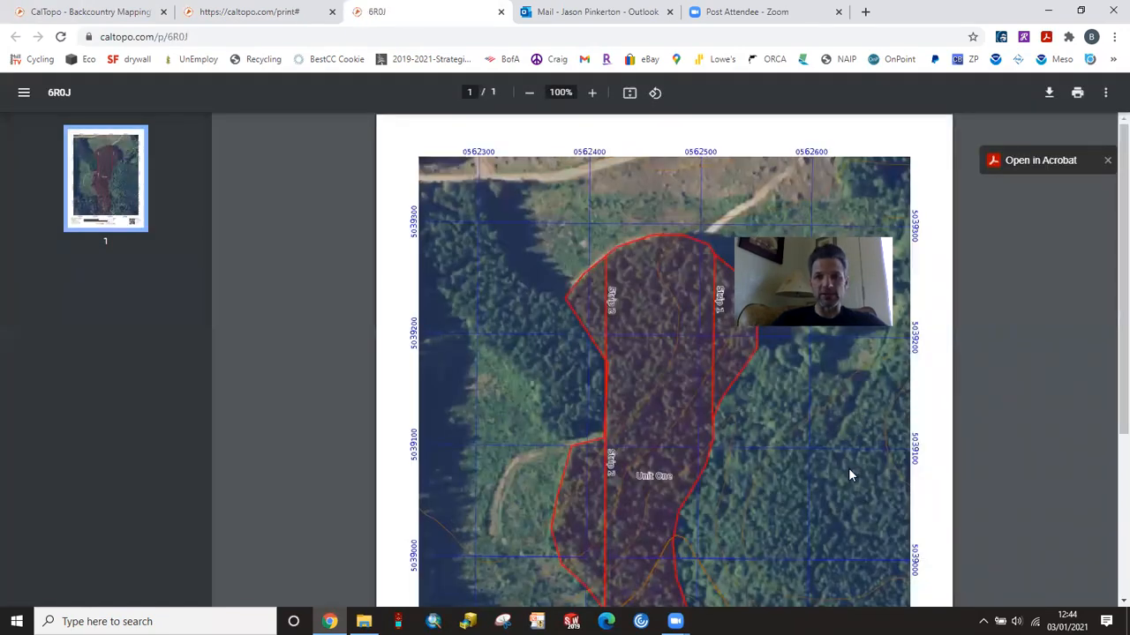
scroll(845, 464, "down", 2)
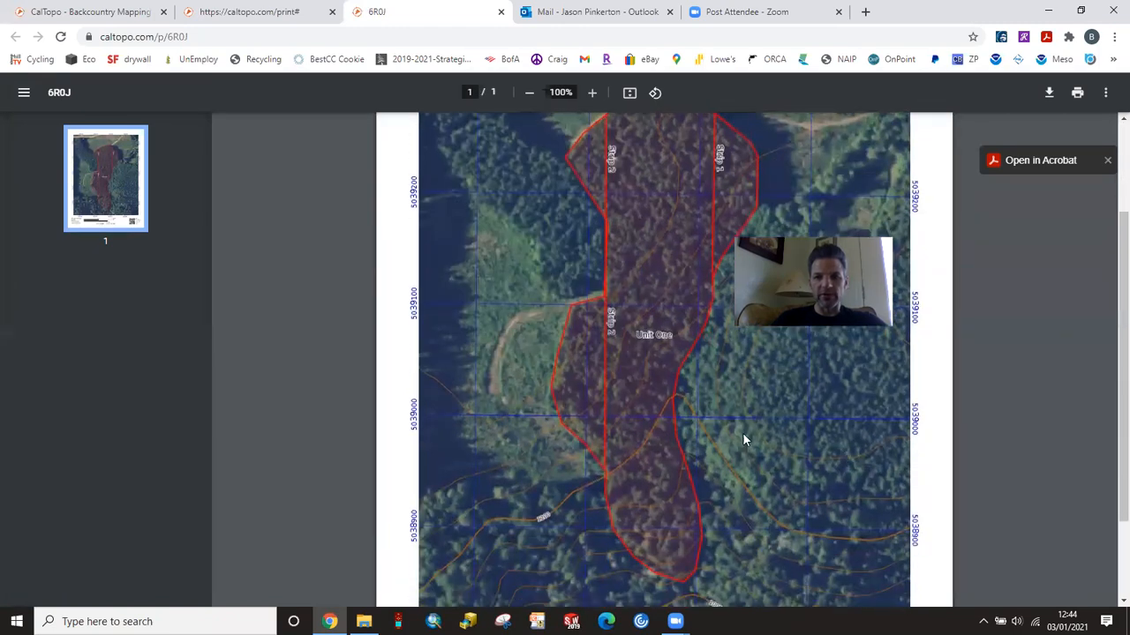
scroll(742, 439, "down", 3)
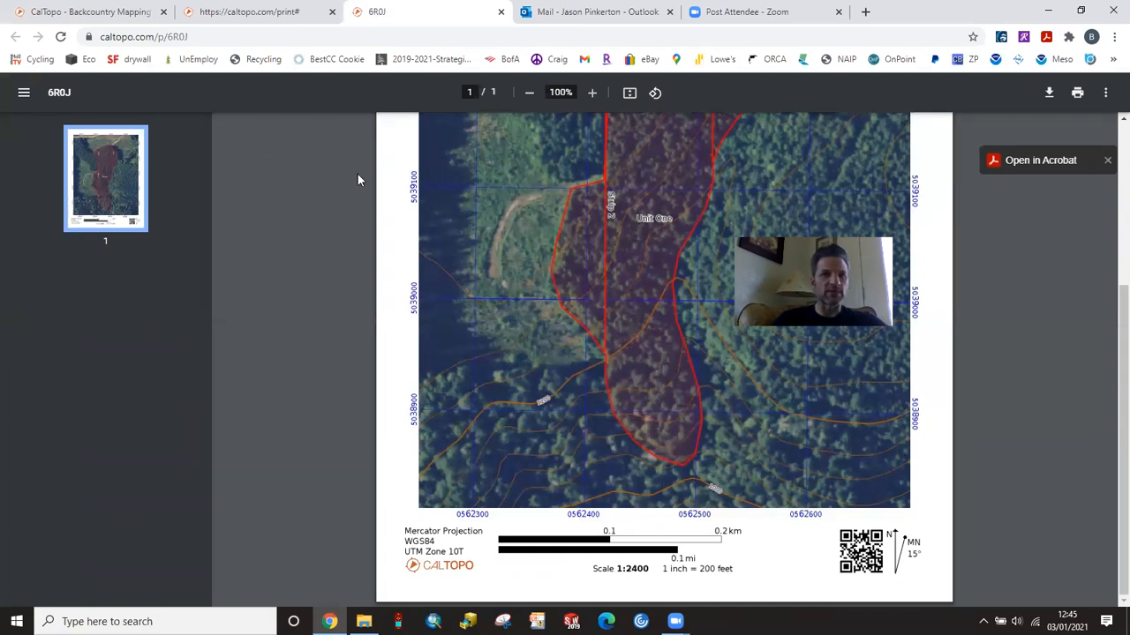
Step: Save the PDF to the Desktop as "A9-A10 Nesting Survey Design Layout Data Collection and Data Analysis"
left_click(1050, 102)
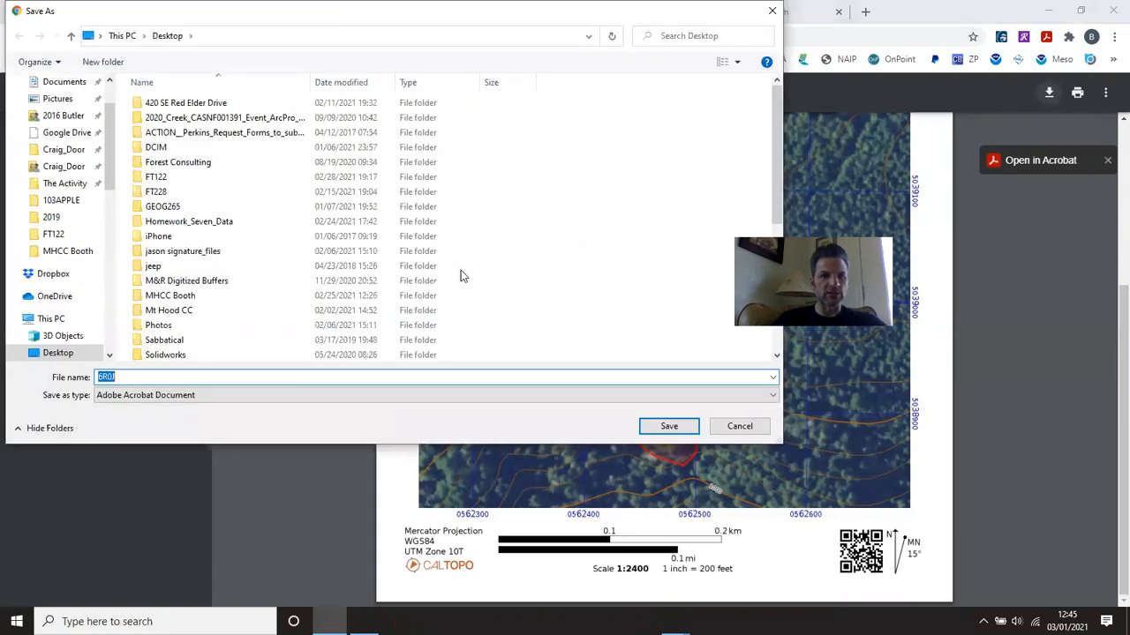
left_click_drag(112, 142, 112, 122)
left_click(54, 111)
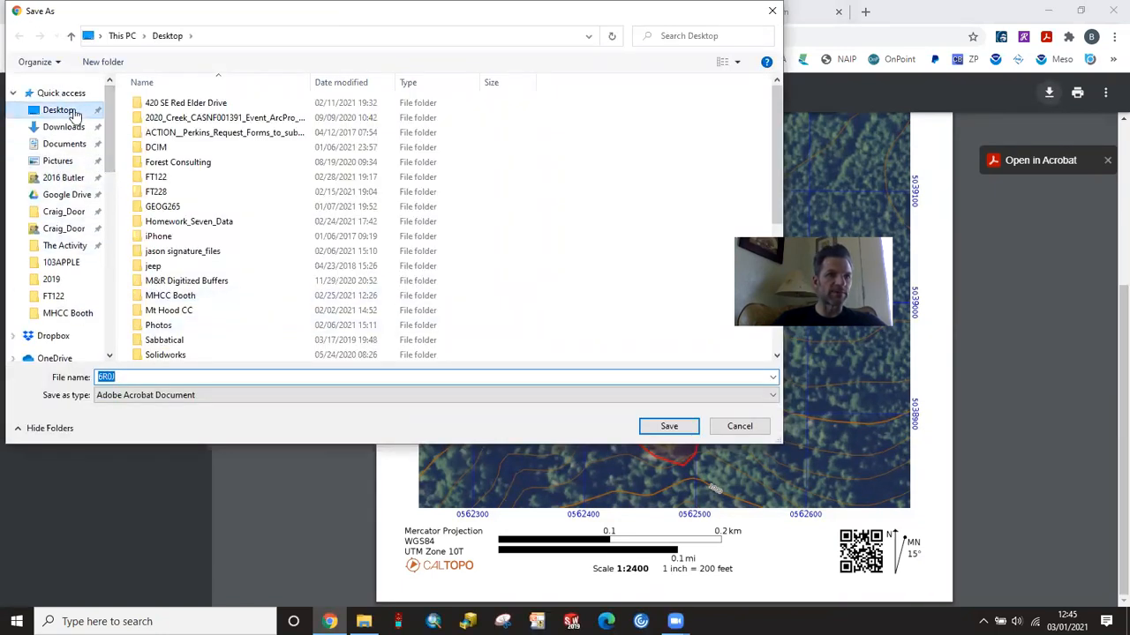
double_click(104, 377)
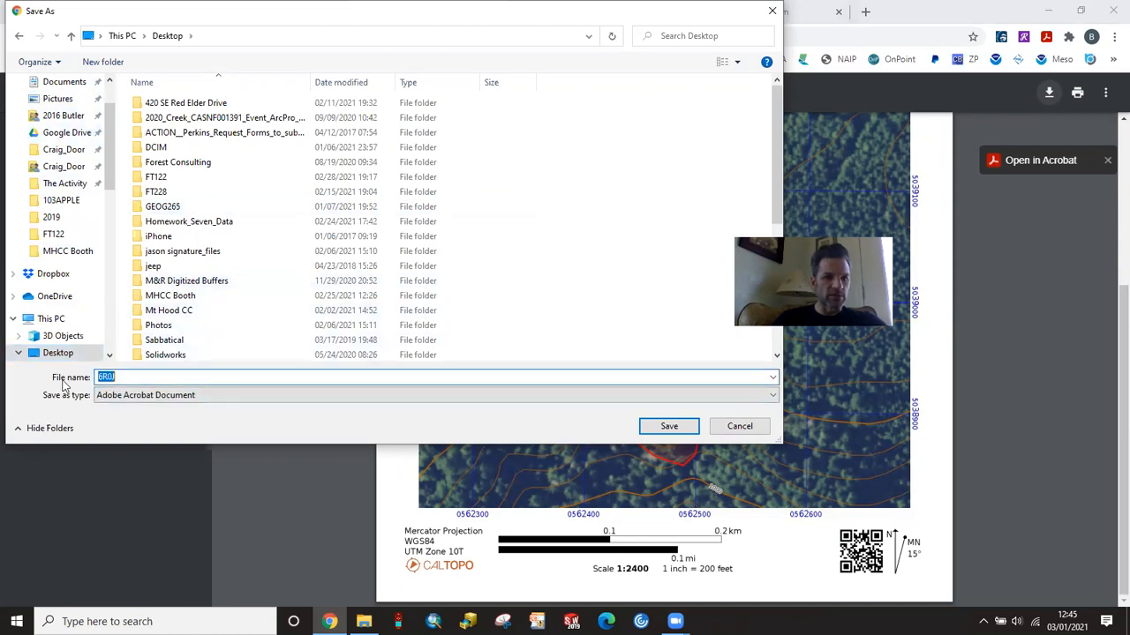
type("A")
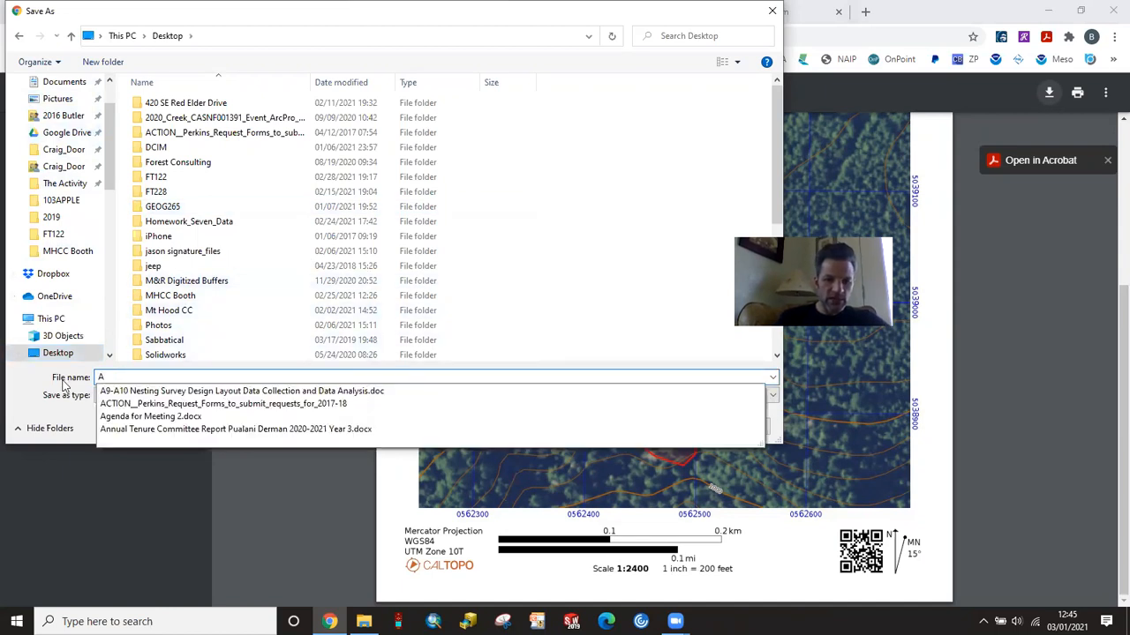
type("9-A10")
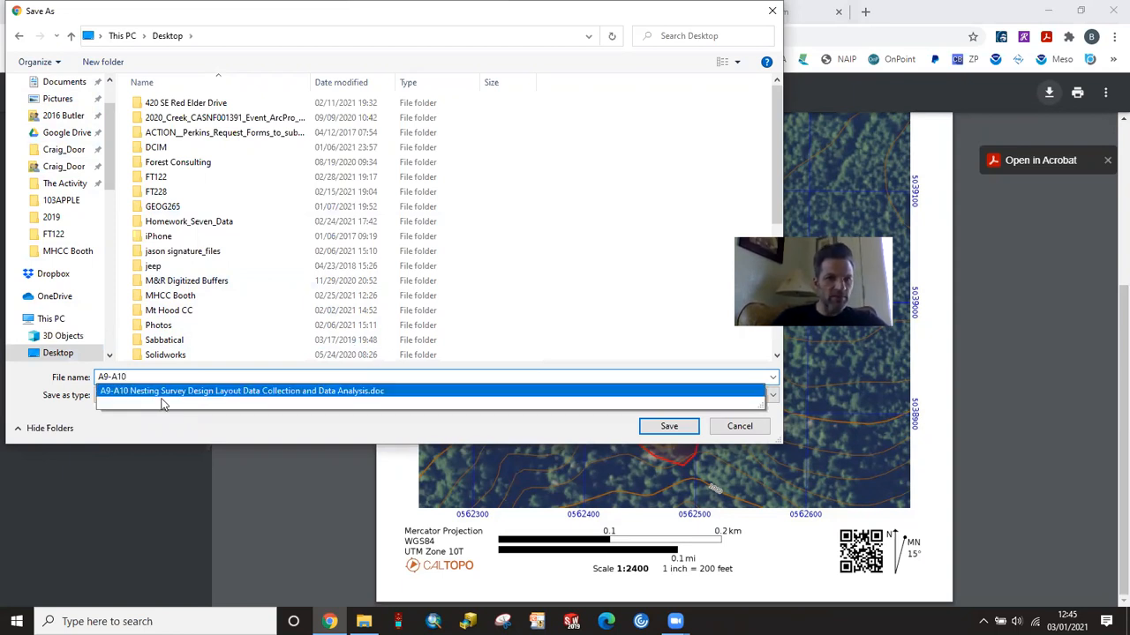
left_click(216, 391)
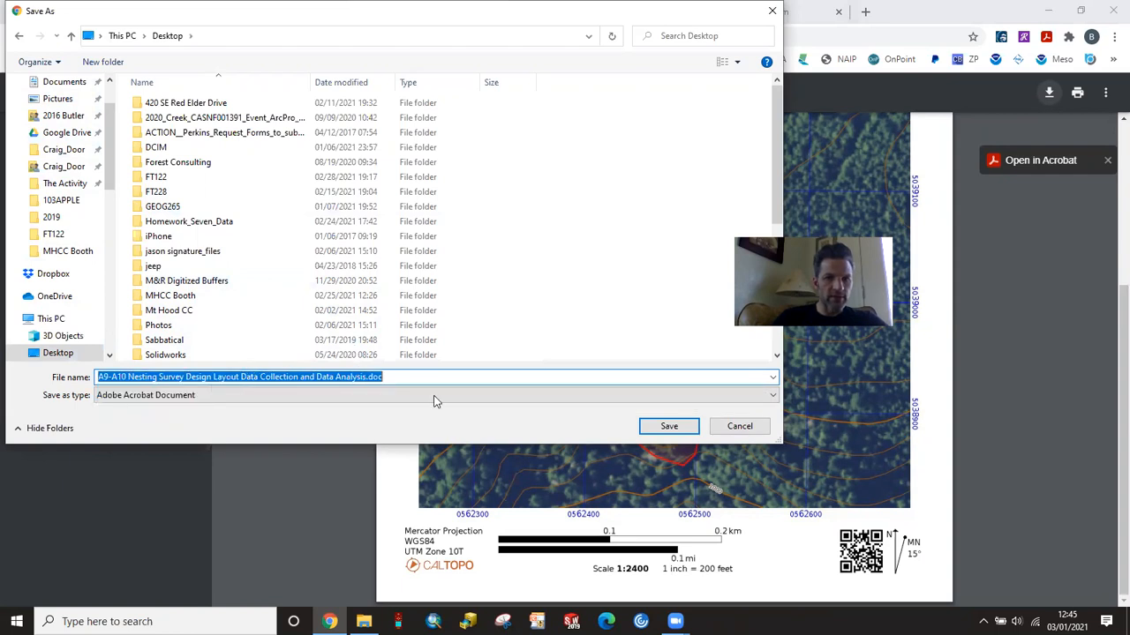
key("End")
key("BackSpace")
key("BackSpace")
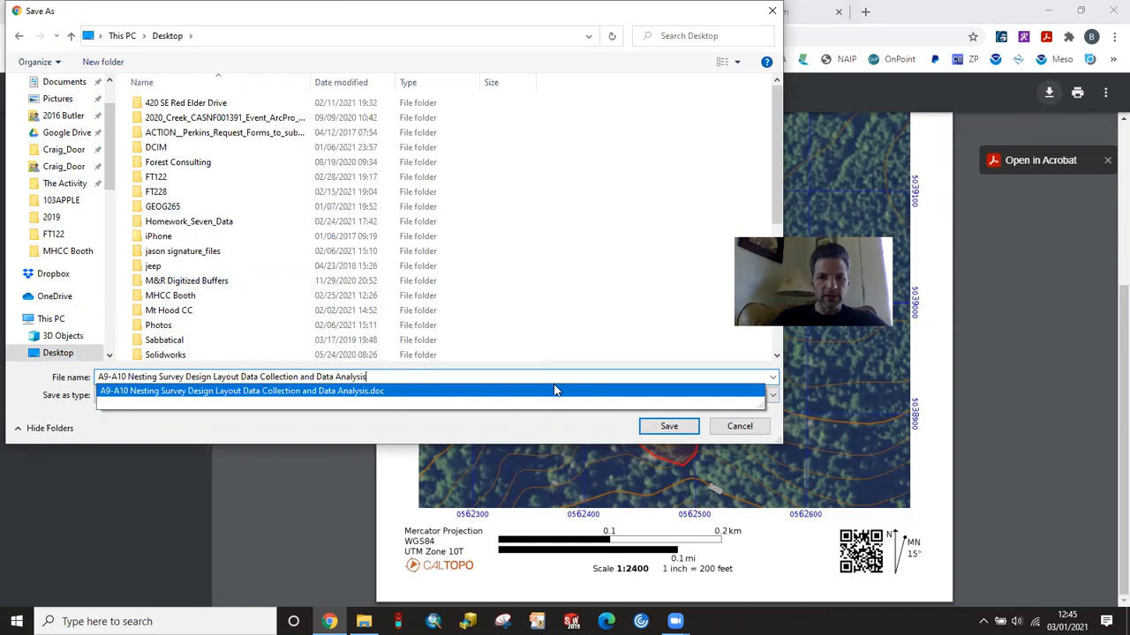
left_click(669, 428)
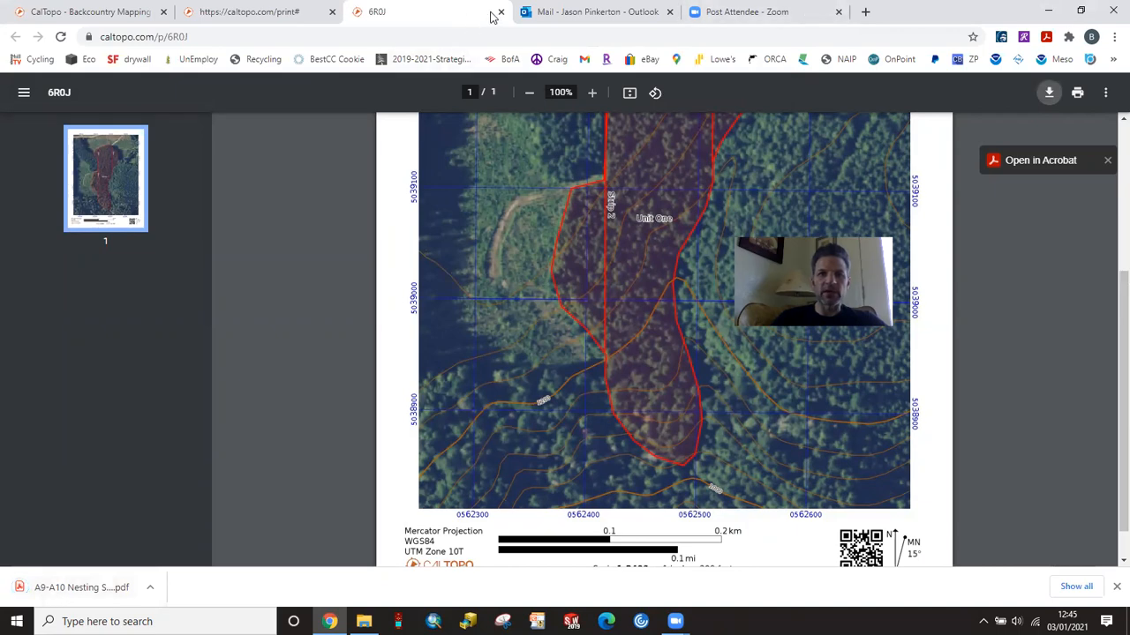
Step: Open the saved A9-A10 PDF from the desktop to check the map, and close it again
left_click(1050, 11)
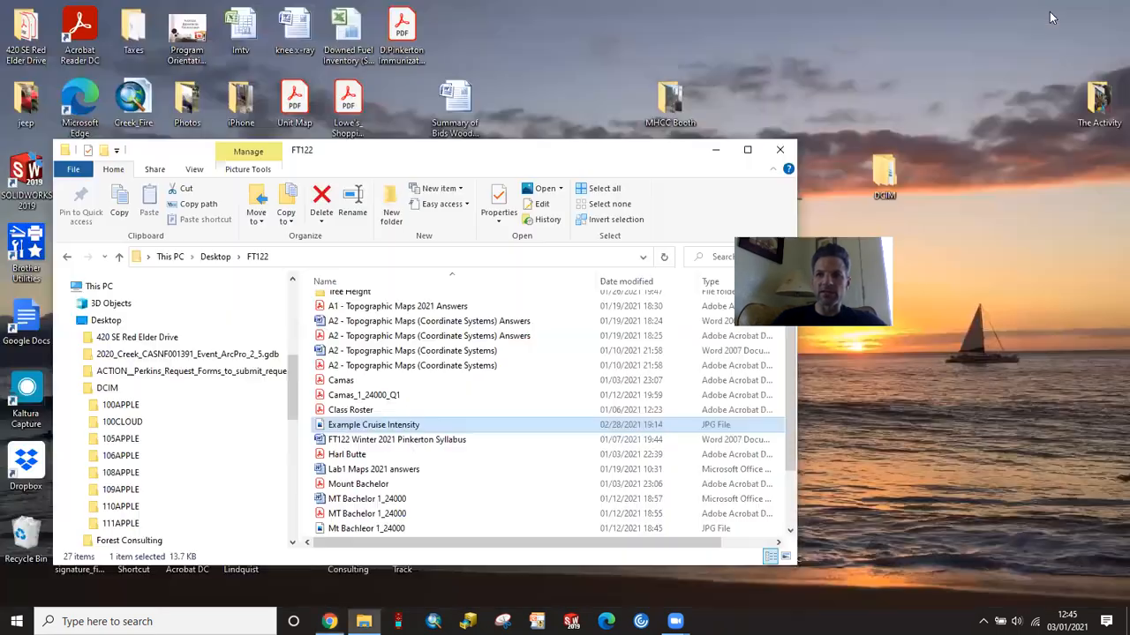
left_click(717, 153)
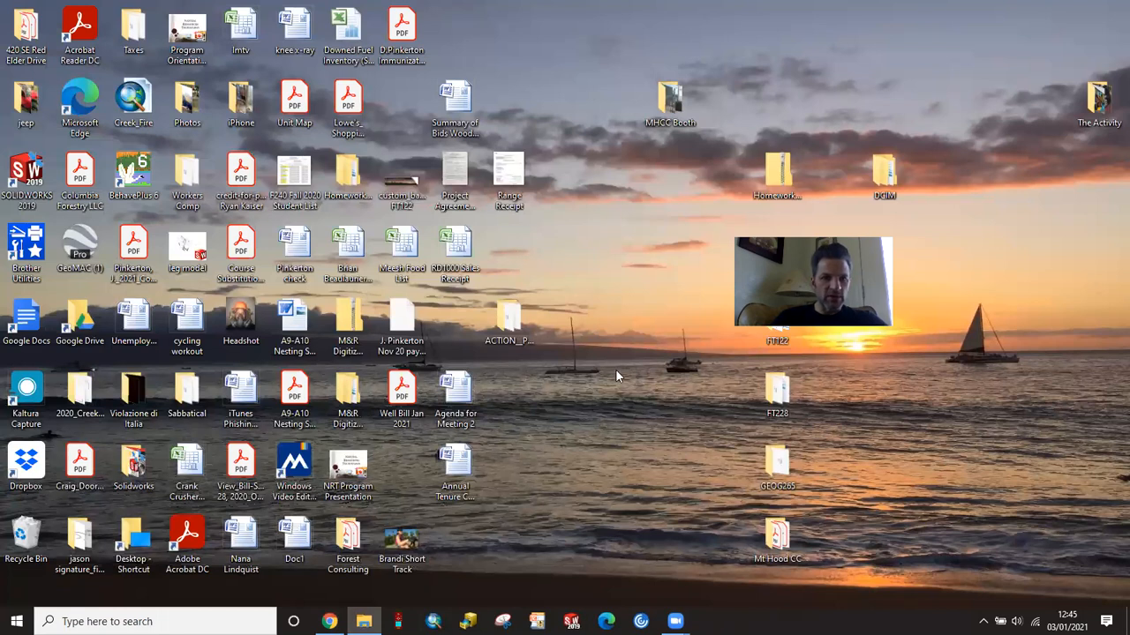
left_click(297, 397)
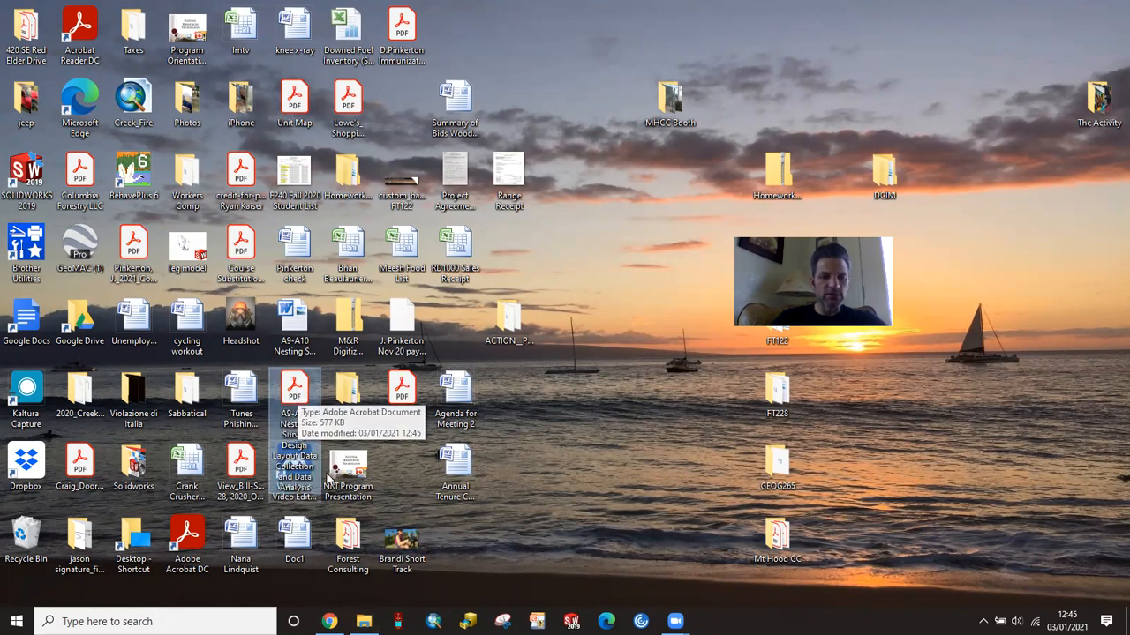
double_click(294, 394)
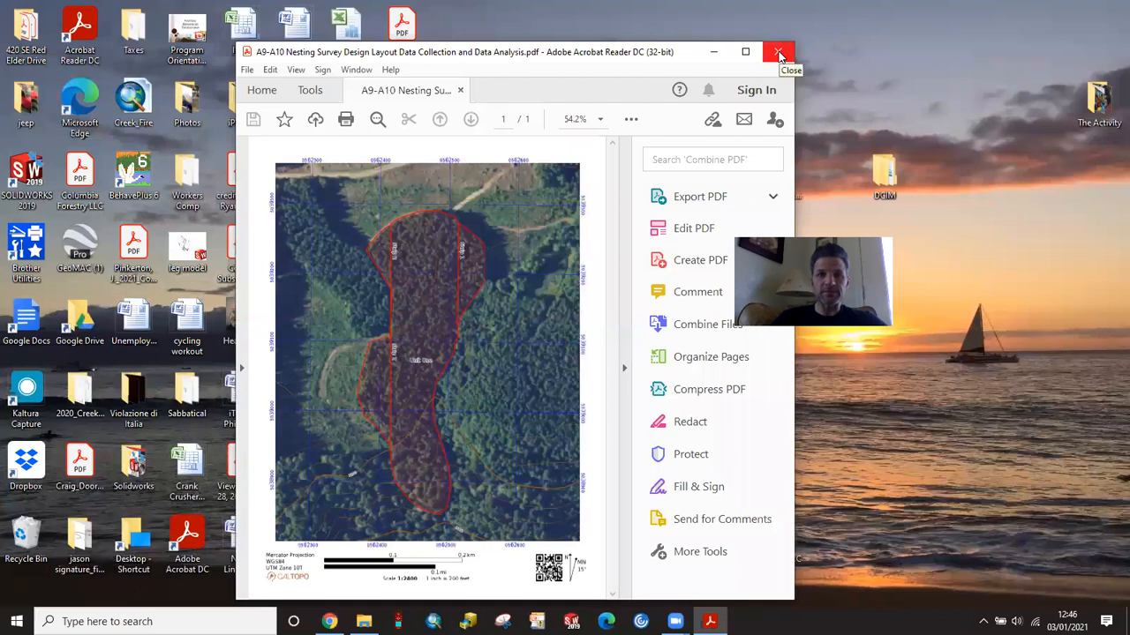
left_click(776, 55)
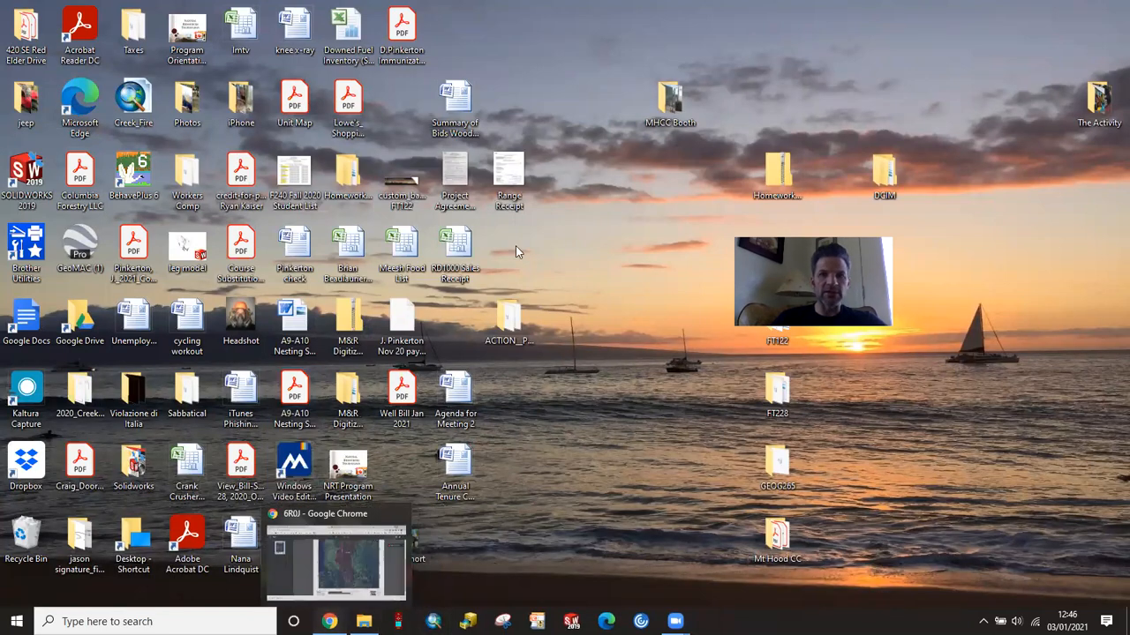
Step: Switch to Outlook in the browser and start a new e-mail message
left_click(328, 621)
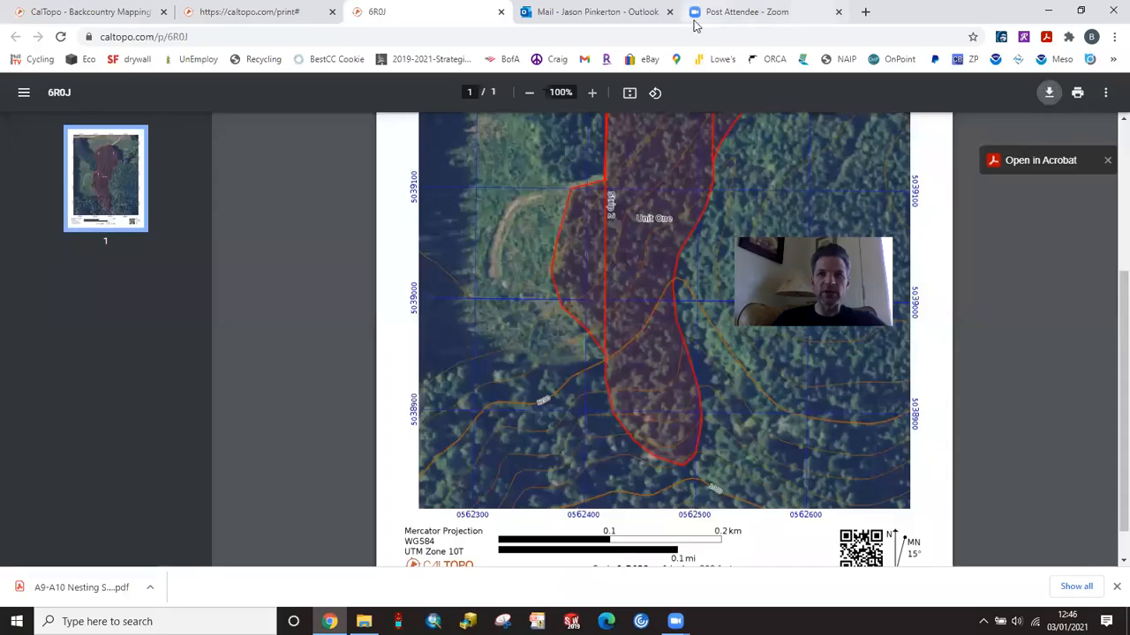
left_click(591, 15)
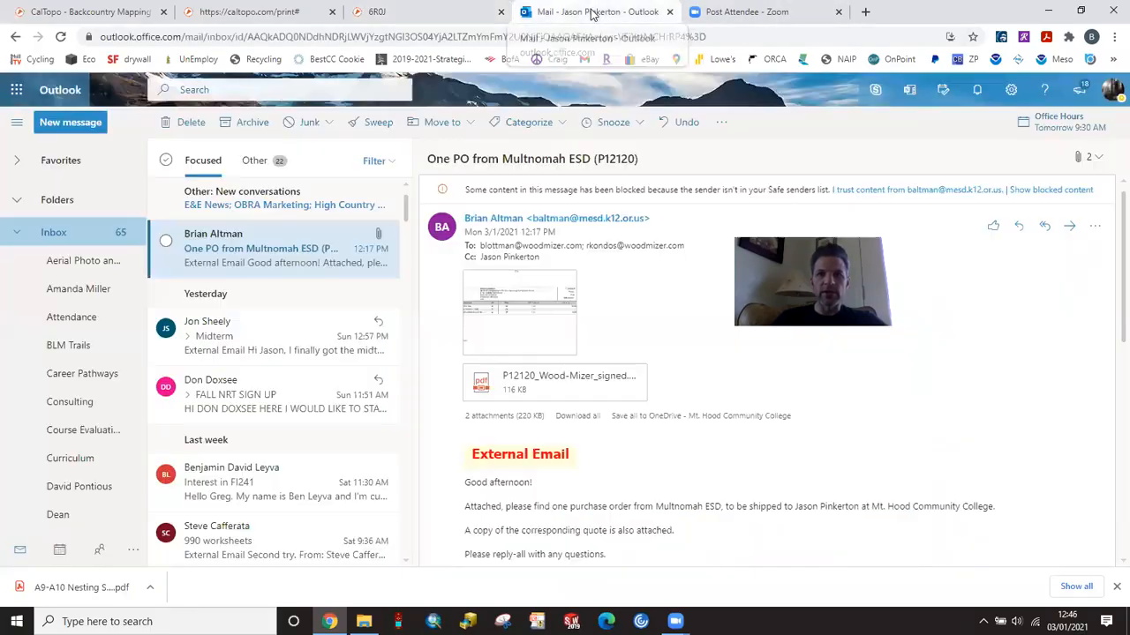
left_click(88, 132)
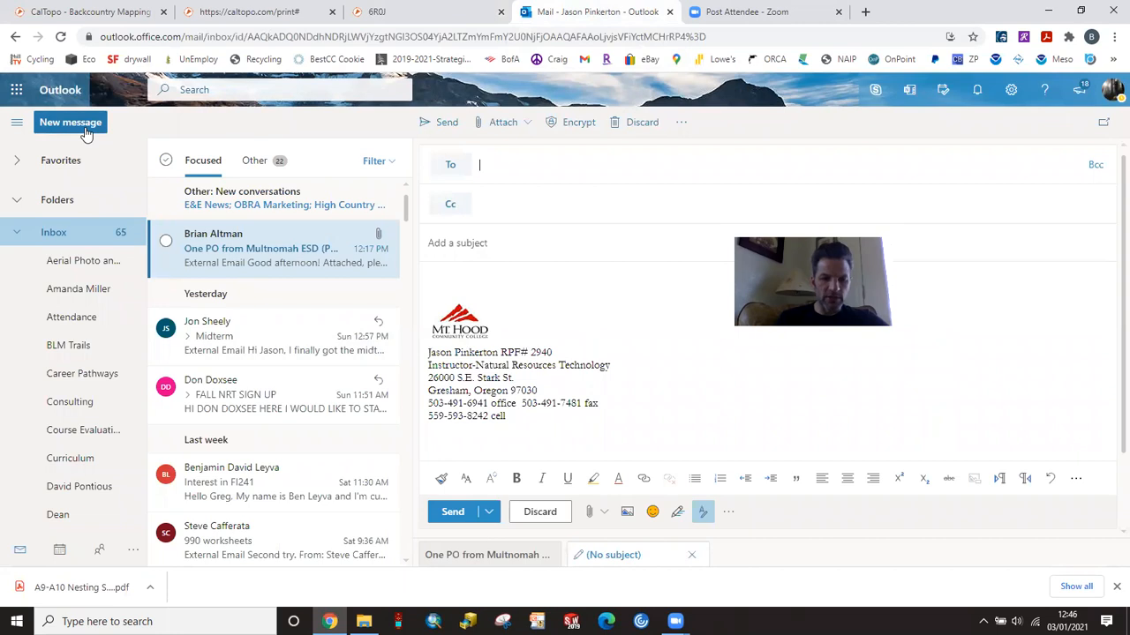
type("Unit")
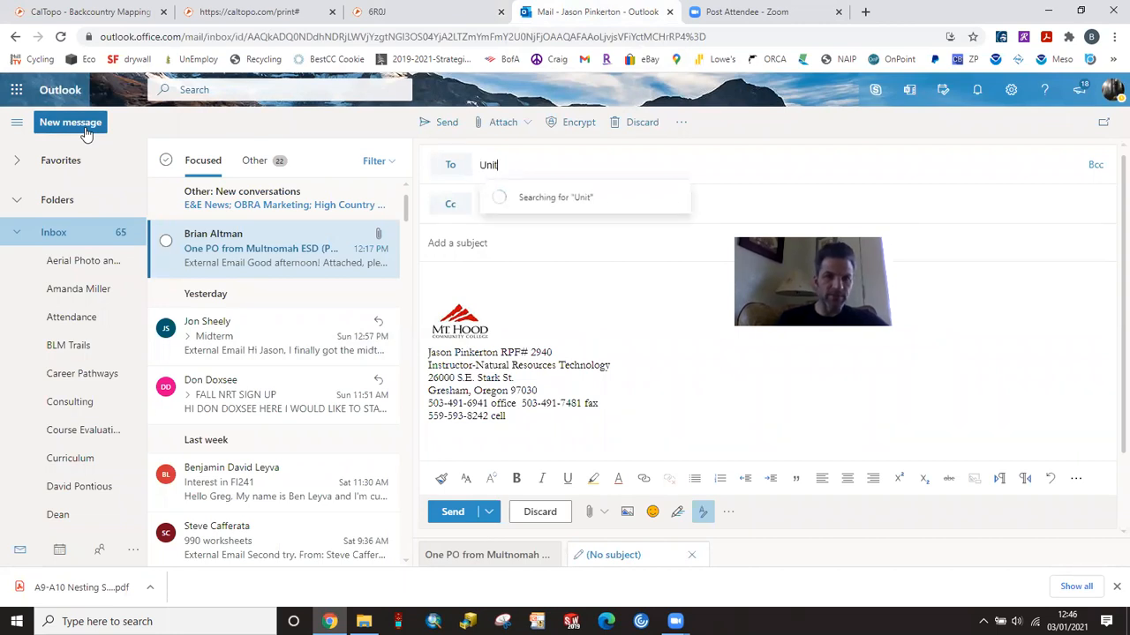
type(" Map")
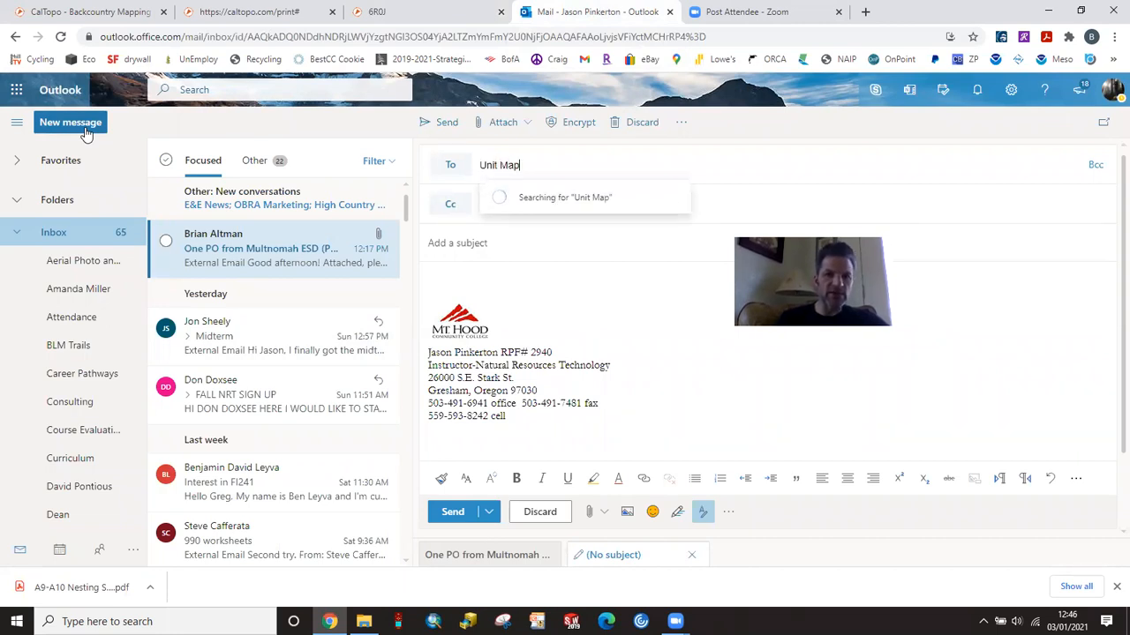
left_click(473, 244)
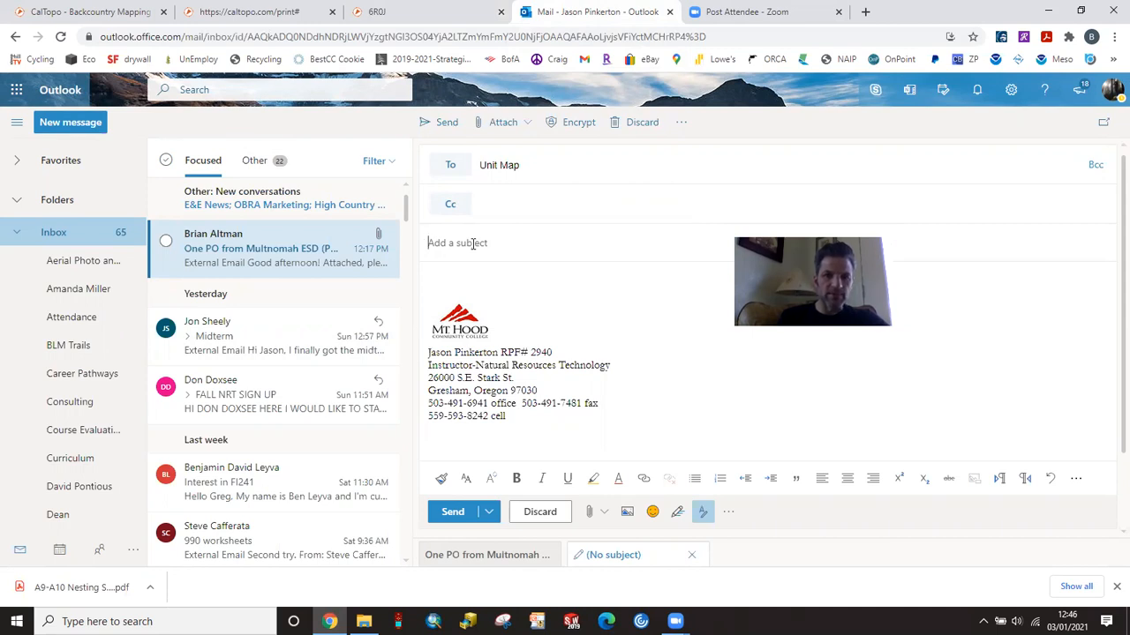
Step: Replace the misplaced text in the recipient line with the instructor's college e-mail address and accept the matching contact
left_click_drag(523, 165, 417, 161)
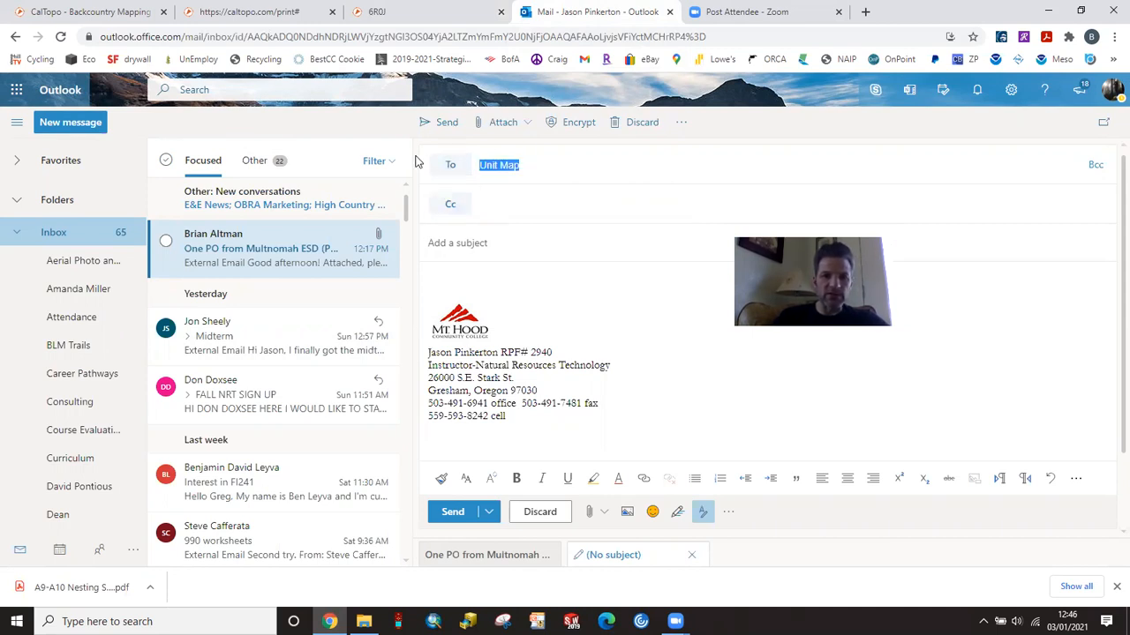
type("succes")
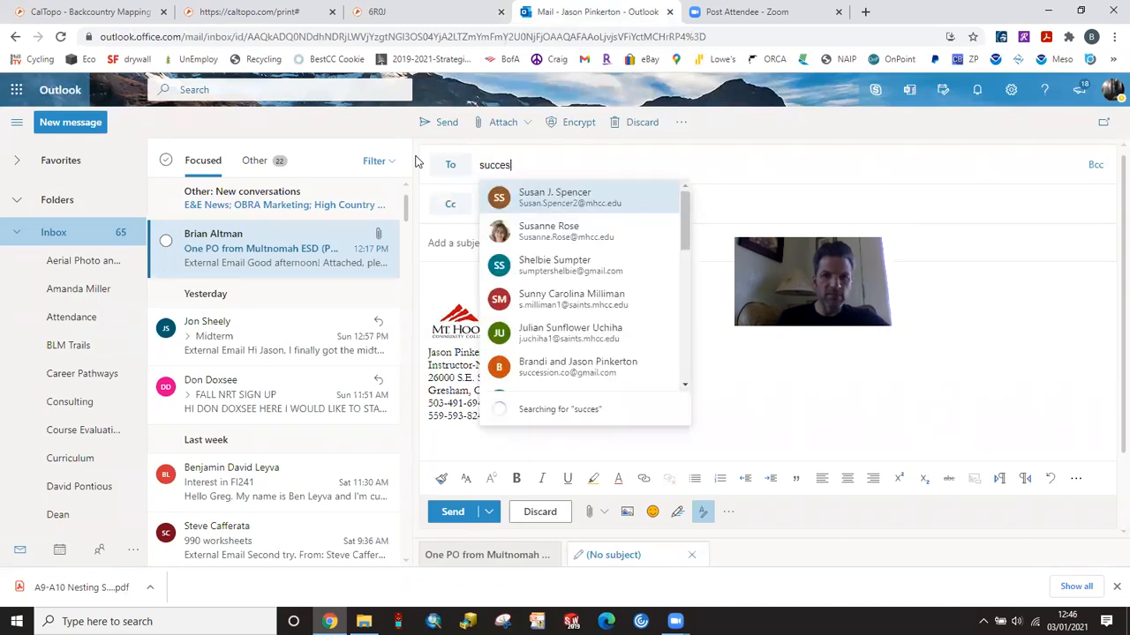
key("BackSpace")
key("BackSpace")
key("BackSpace")
key("BackSpace")
key("BackSpace")
key("BackSpace")
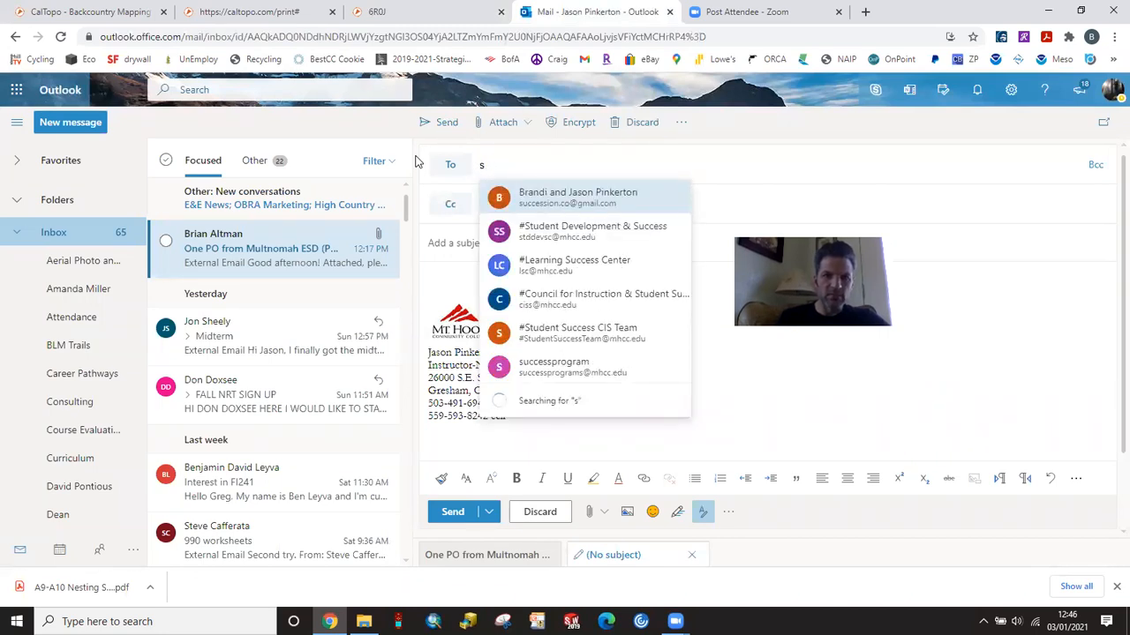
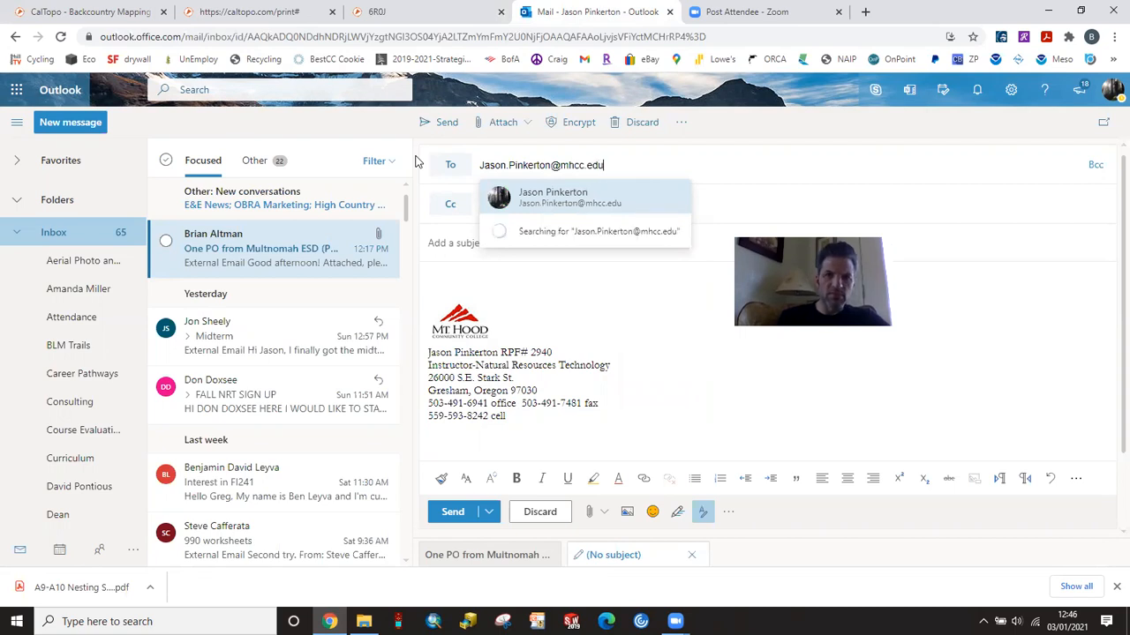
left_click(547, 194)
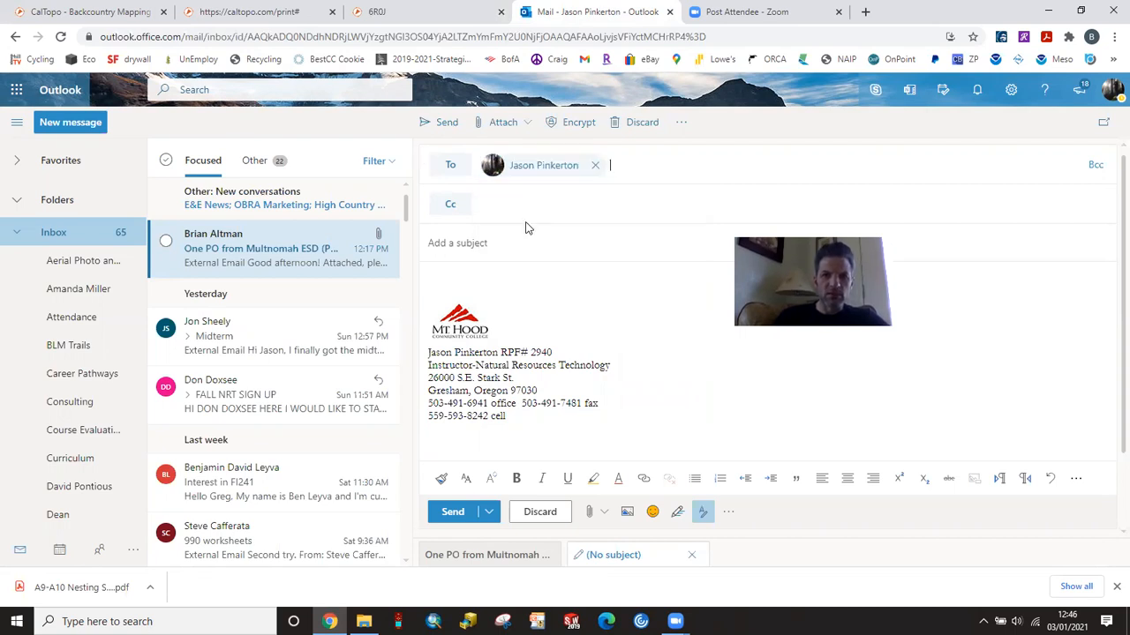
Step: Enter "Unit Map" as the subject of the message
left_click(484, 244)
type("Uni")
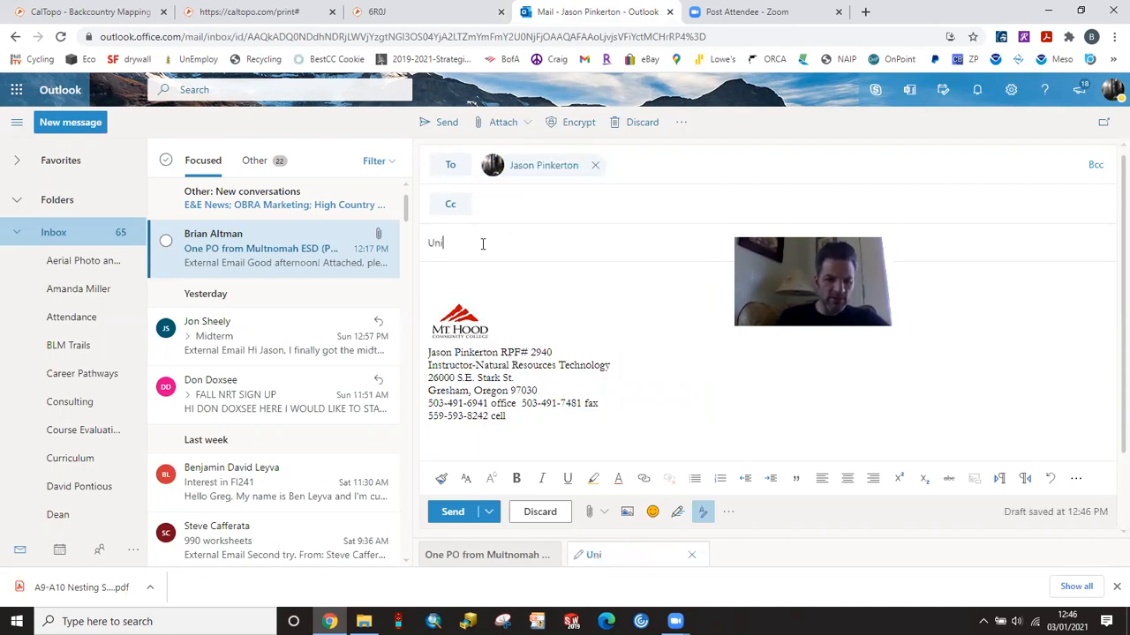
type("t Map")
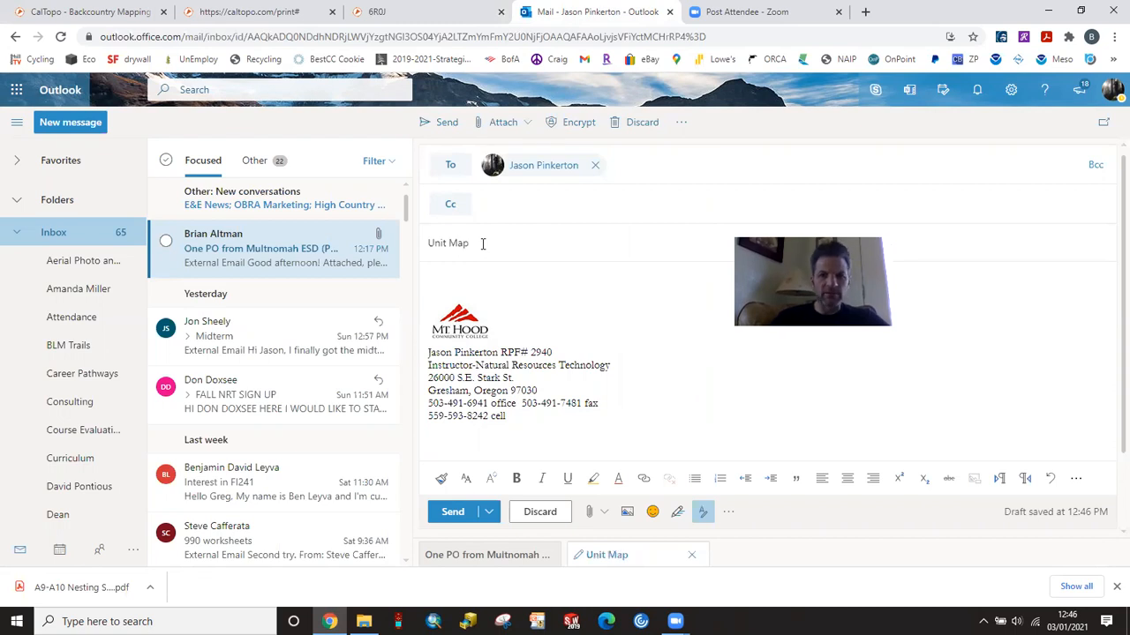
Step: Attach the PDF "A9-A10 Nesting Survey Design Layout Data Collection and Data Analysis" from the computer's Desktop to the message
left_click(589, 512)
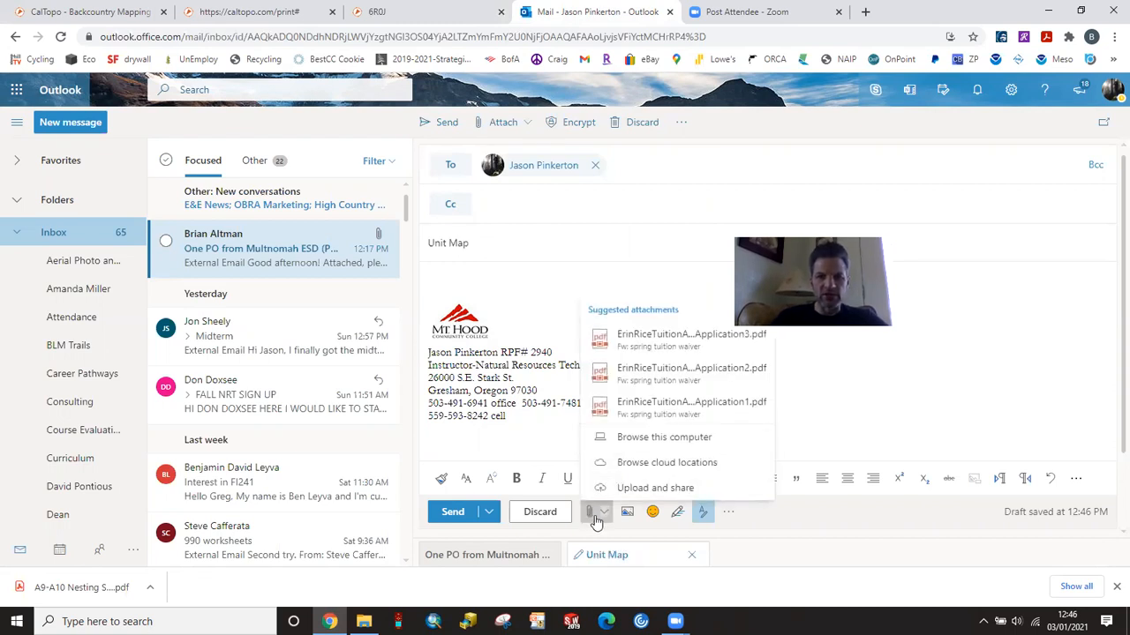
left_click(643, 439)
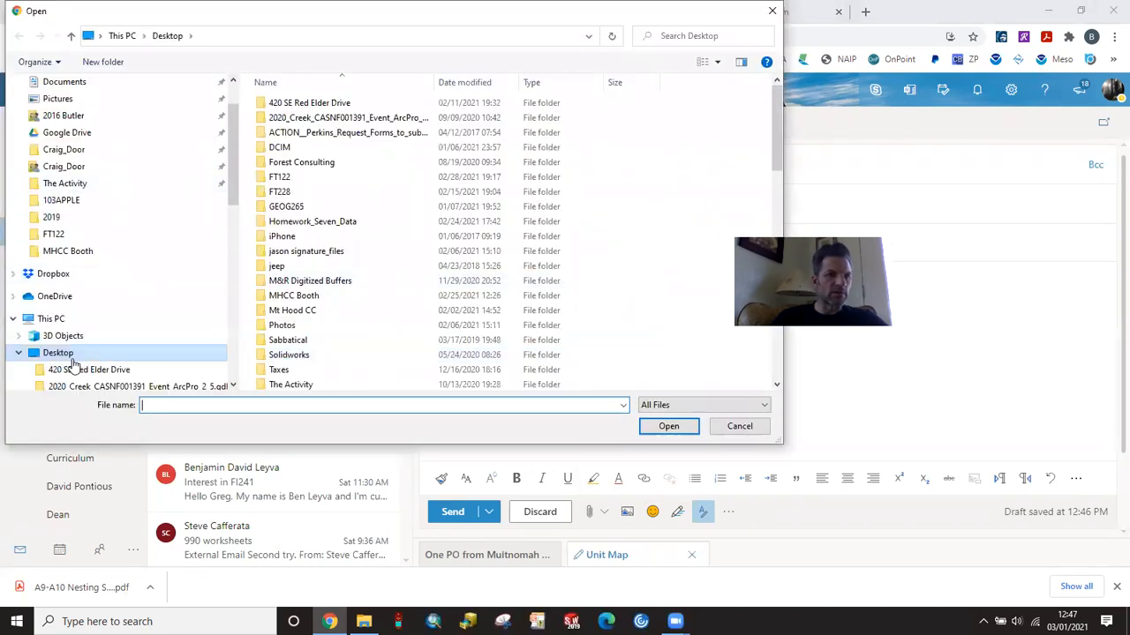
scroll(328, 203, "down", 4)
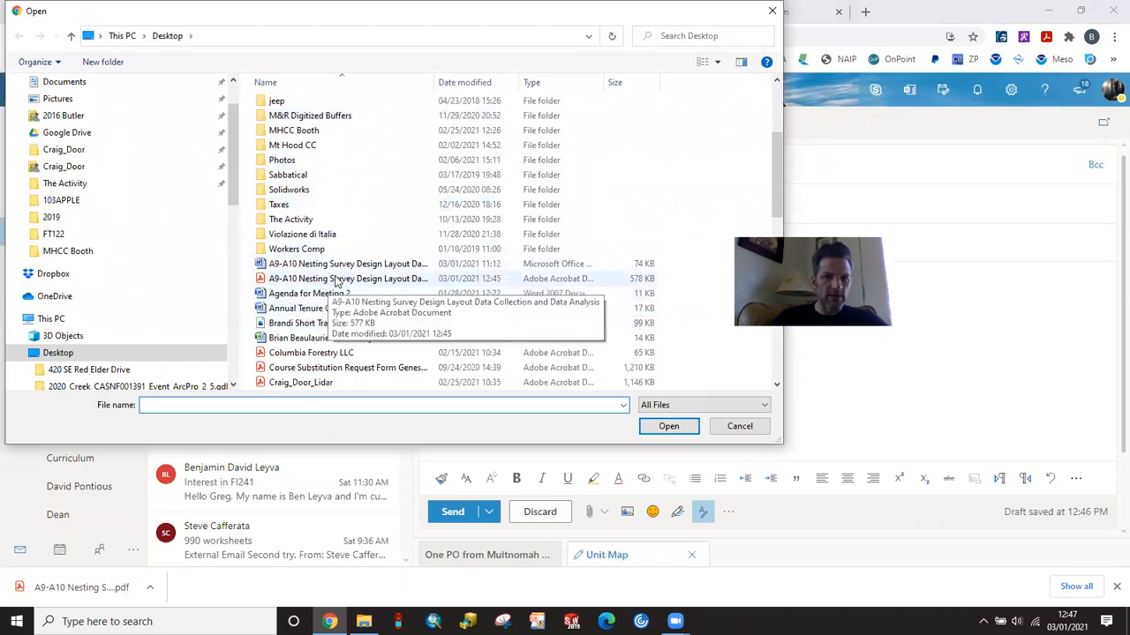
left_click(335, 279)
left_click(667, 427)
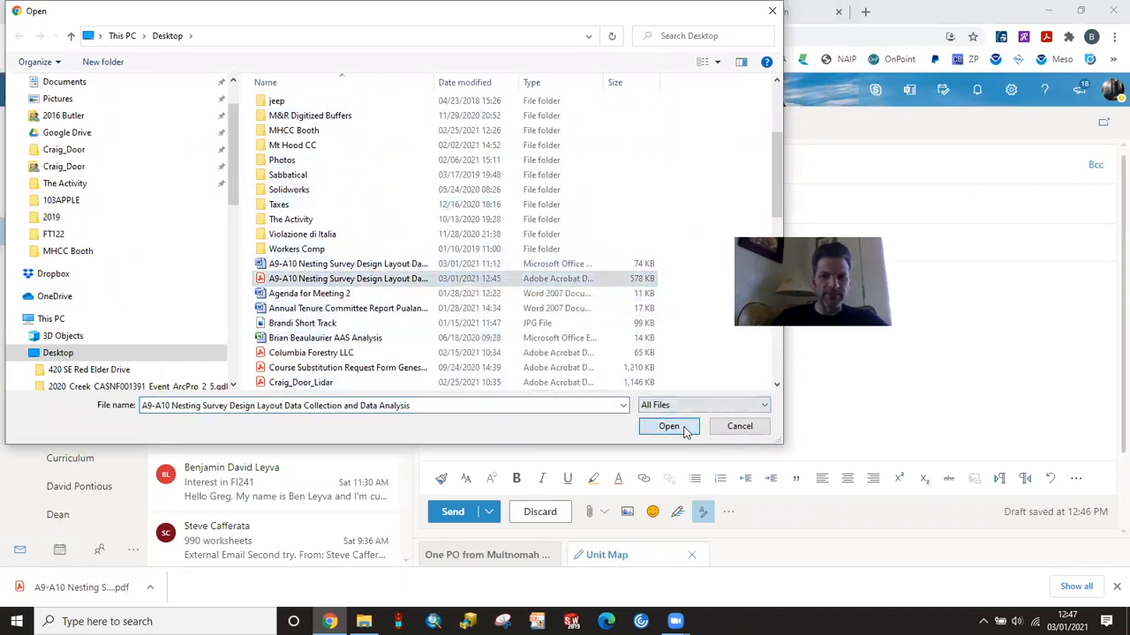